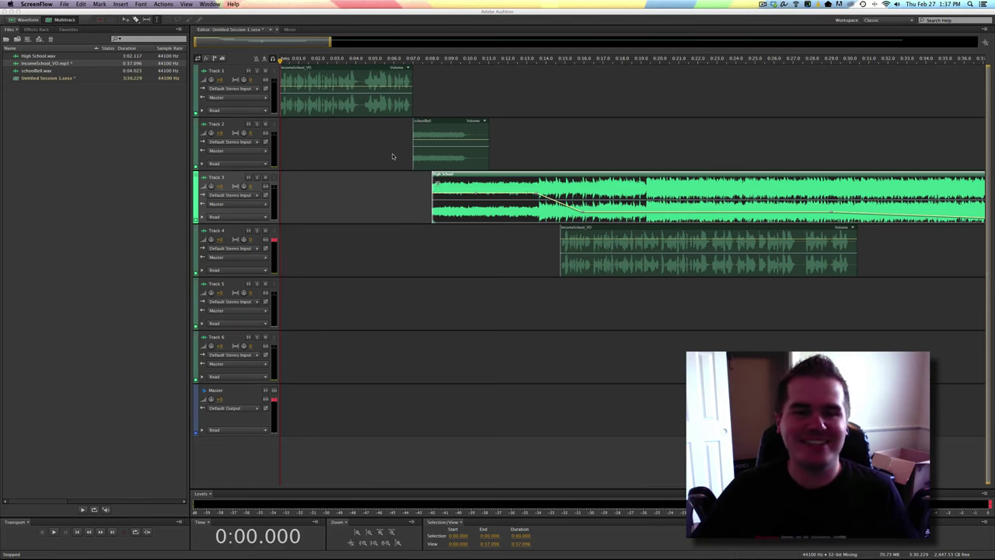
- Play the multitrack session from its start through the intro voice, school bell, music and second voice-over clip
key(space)
click(281, 60)
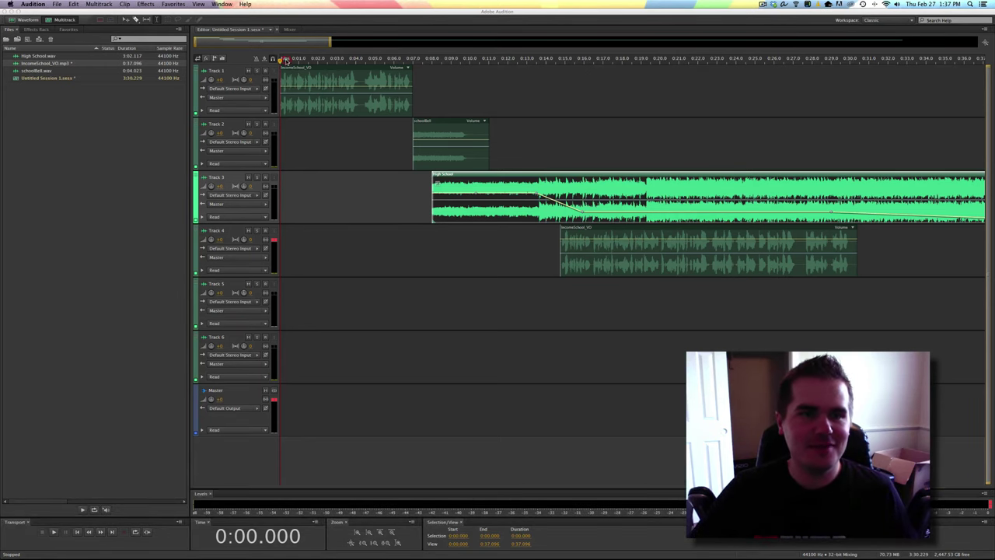
key(space)
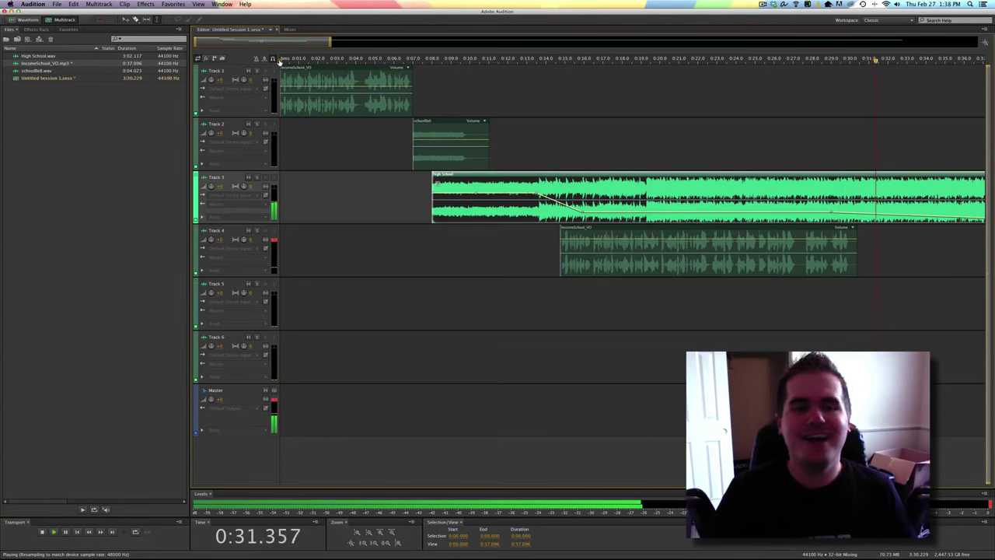
key(space)
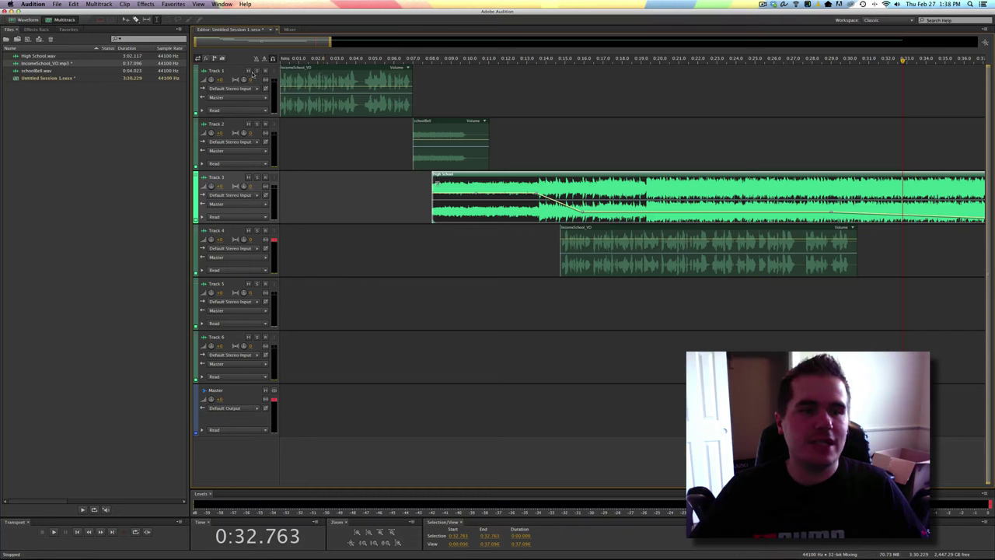
- Close the session, discarding changes to all files, and switch to Chrome
click(6, 12)
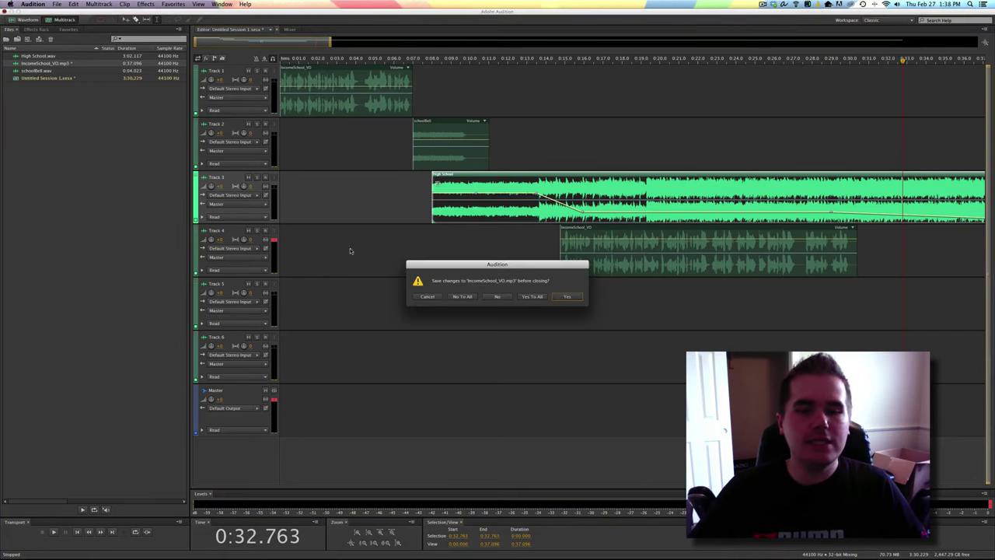
click(461, 297)
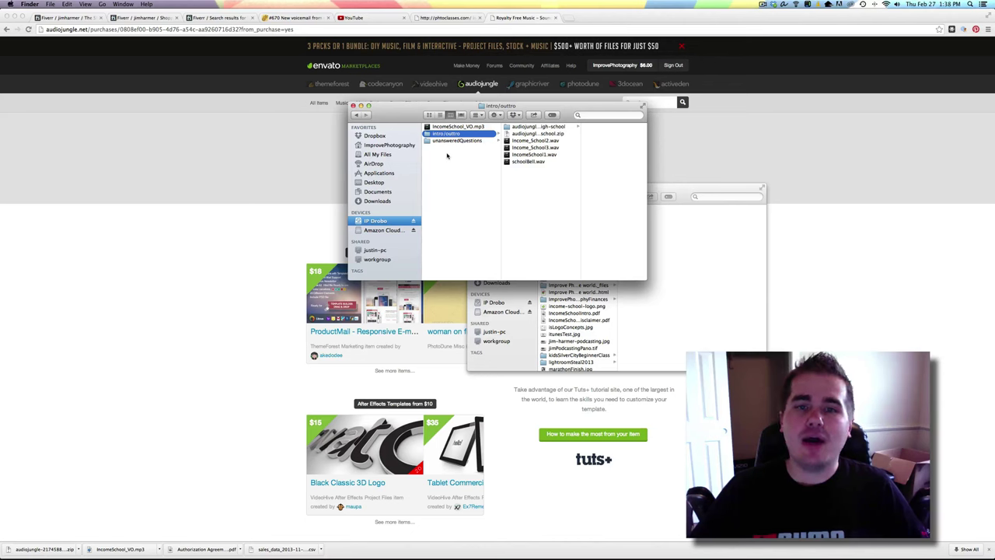
click(258, 174)
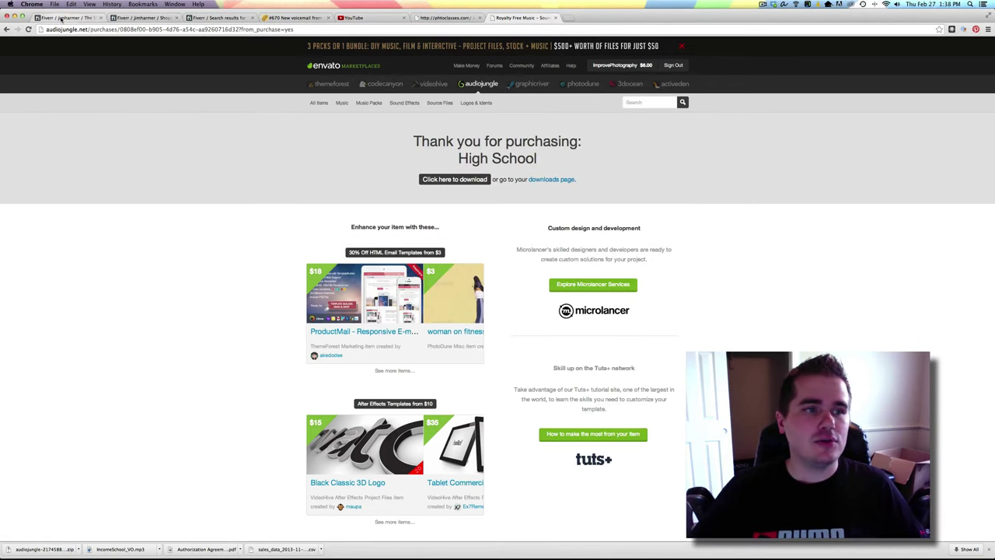
- Review the delivered podcast intro and outro order on Fiverr and browse the search results for "voice over"
click(62, 17)
click(144, 17)
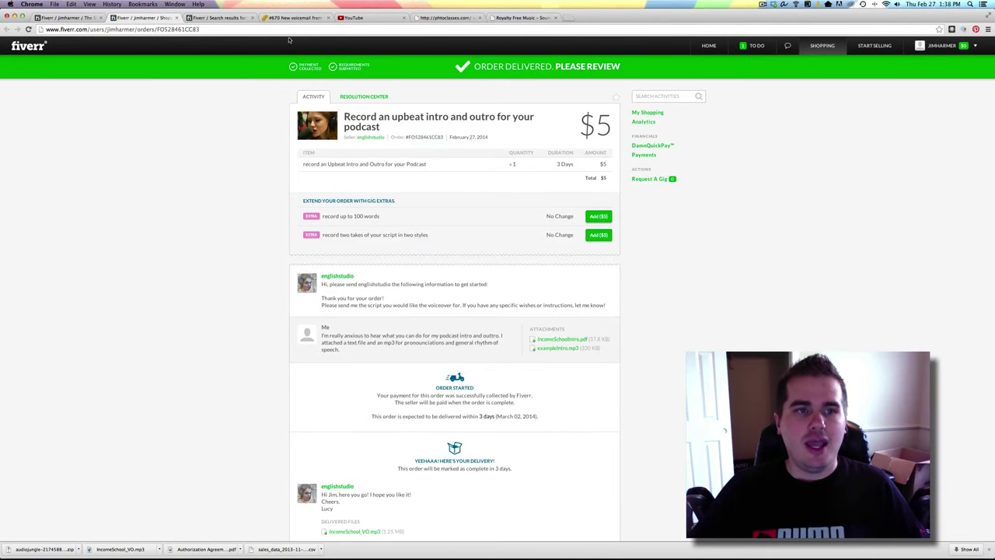
click(230, 17)
scroll(427, 120, down, 1)
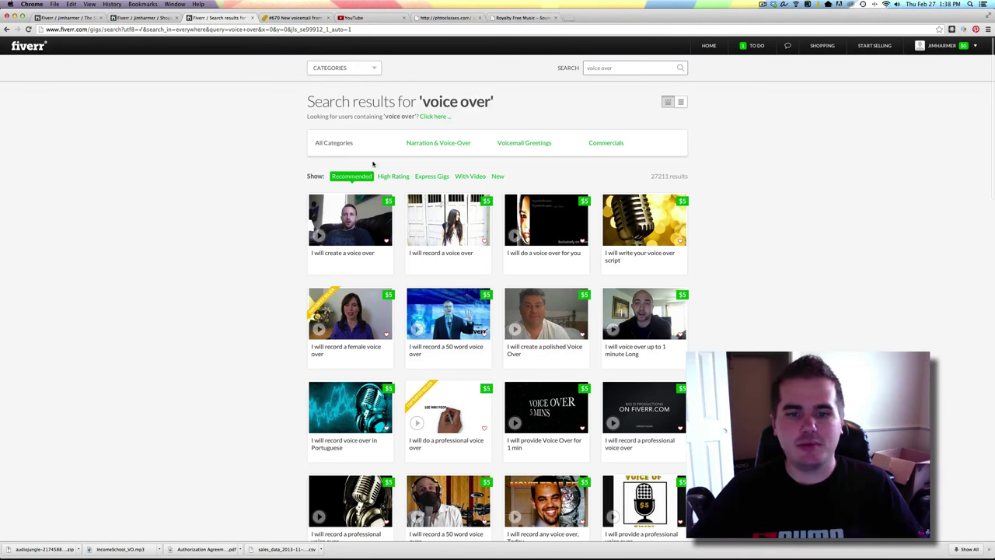
click(617, 71)
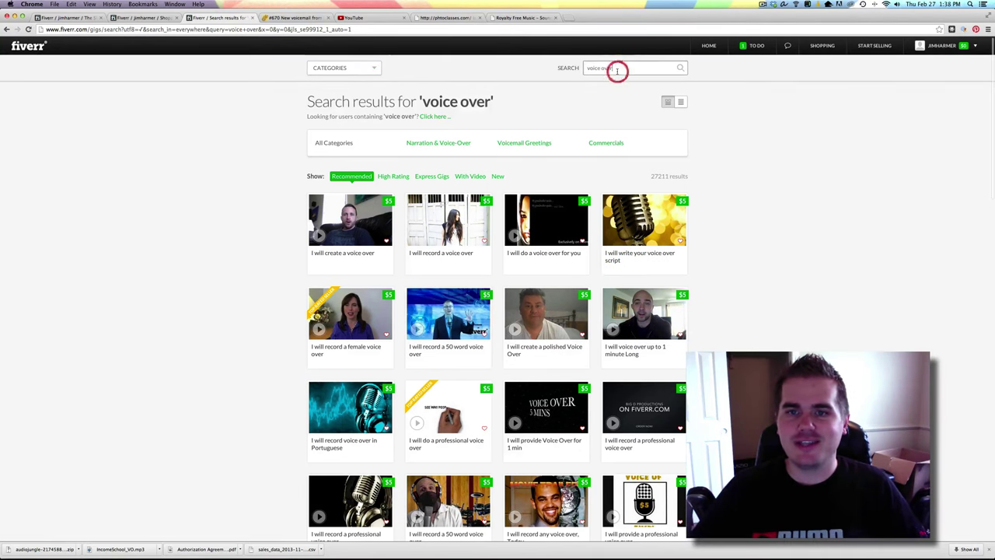
scroll(746, 338, down, 10)
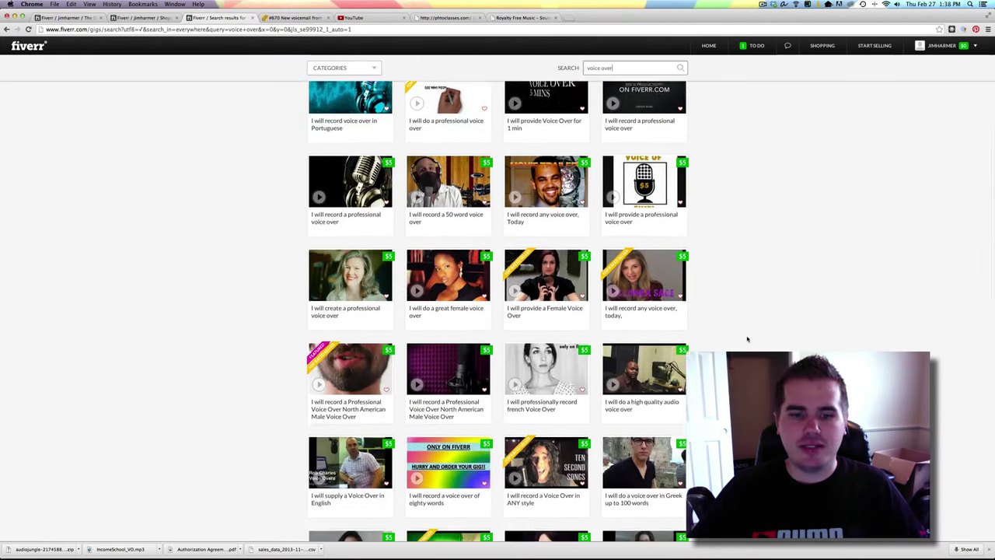
scroll(747, 339, up, 10)
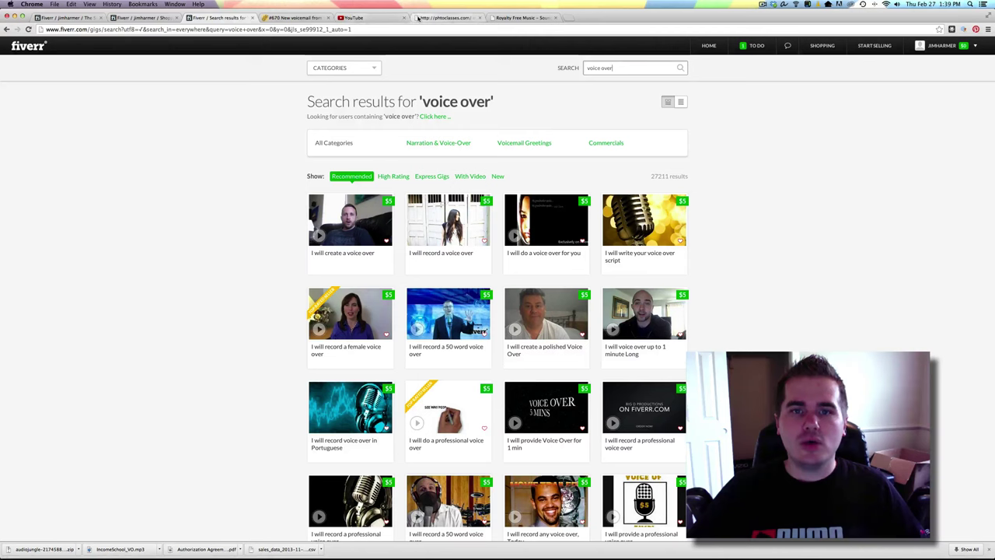
- Return to the AudioJungle purchase page and search the site for "audiojungle"
click(514, 18)
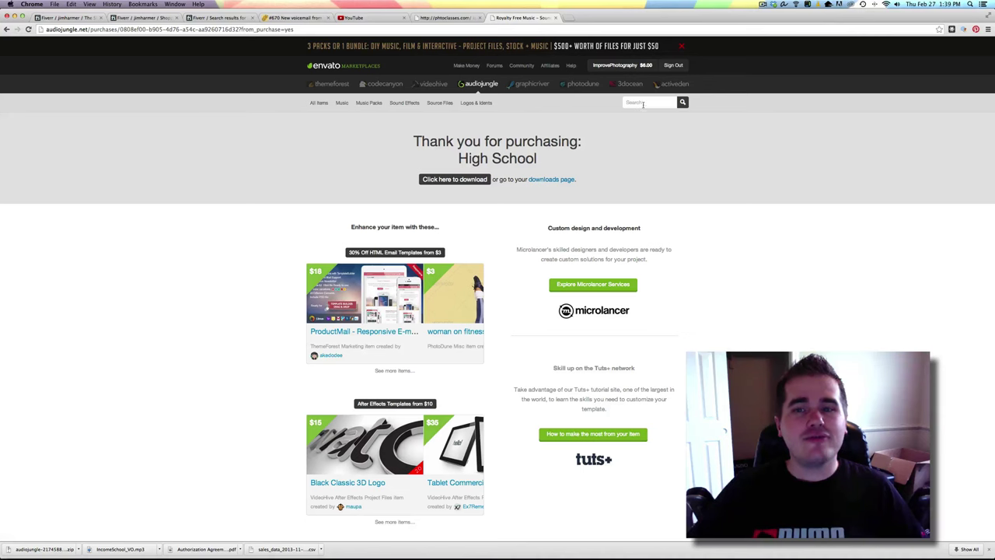
click(643, 102)
text(audiojun)
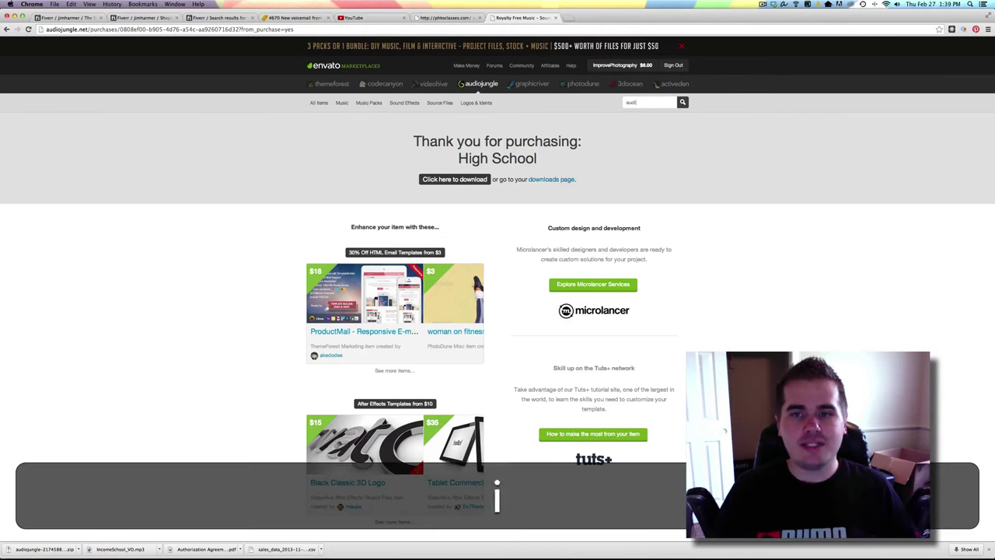
text(gle)
key(Return)
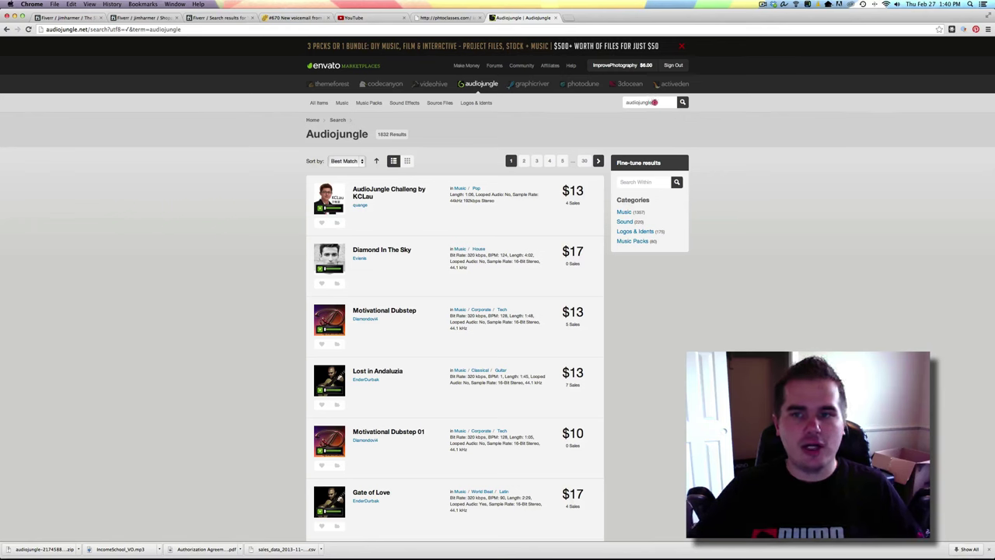
- Search AudioJungle for "high school" and preview the $17 High School rock track
click(654, 102)
text(high sch)
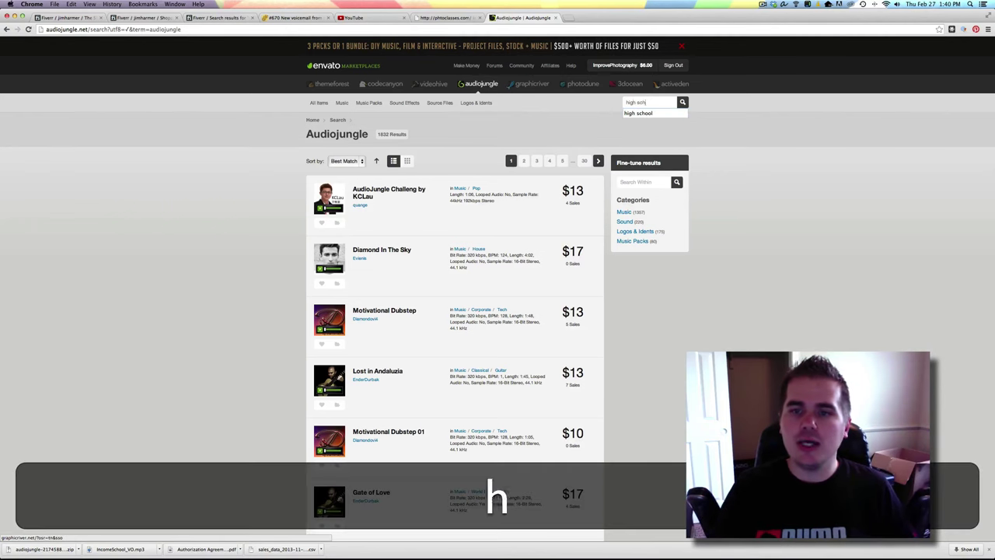
text(ool)
key(Return)
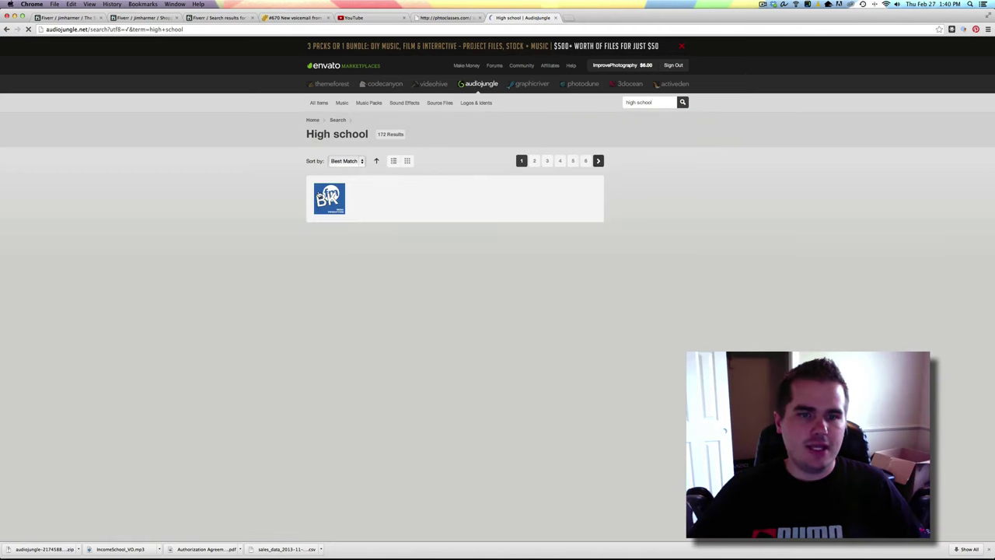
click(319, 208)
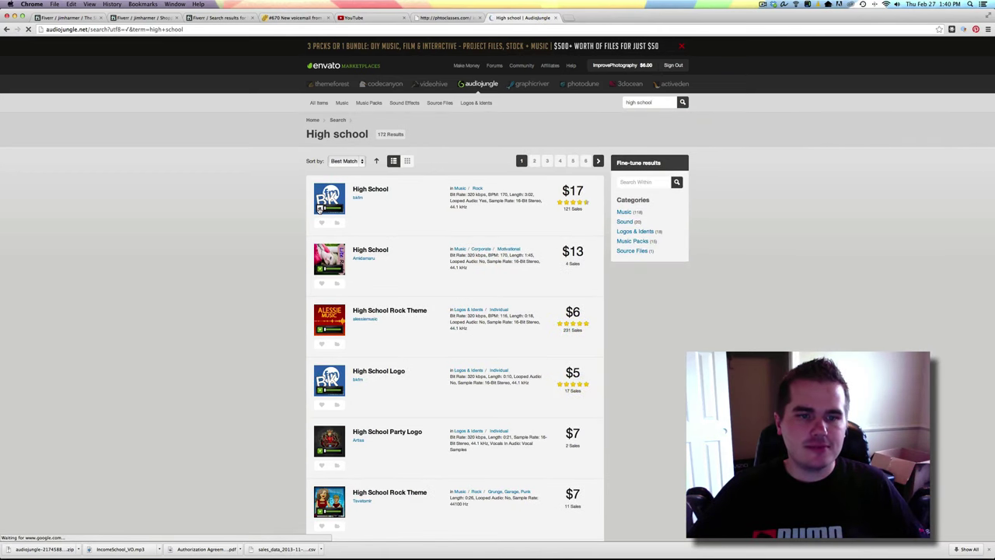
click(320, 208)
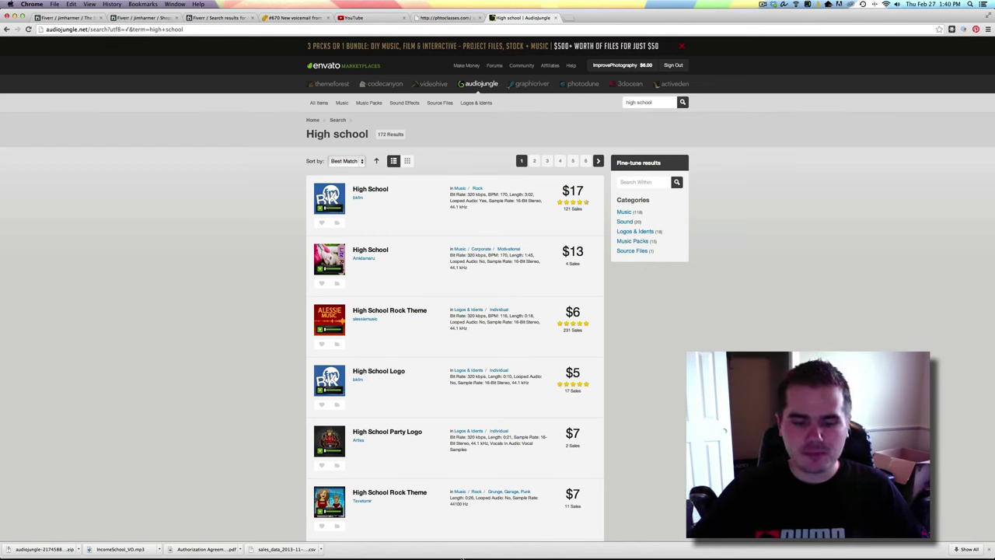
- Switch to Finder and move IncomeSchool_VO.mp3 into the intro/outtro folder
mouse_move(459, 556)
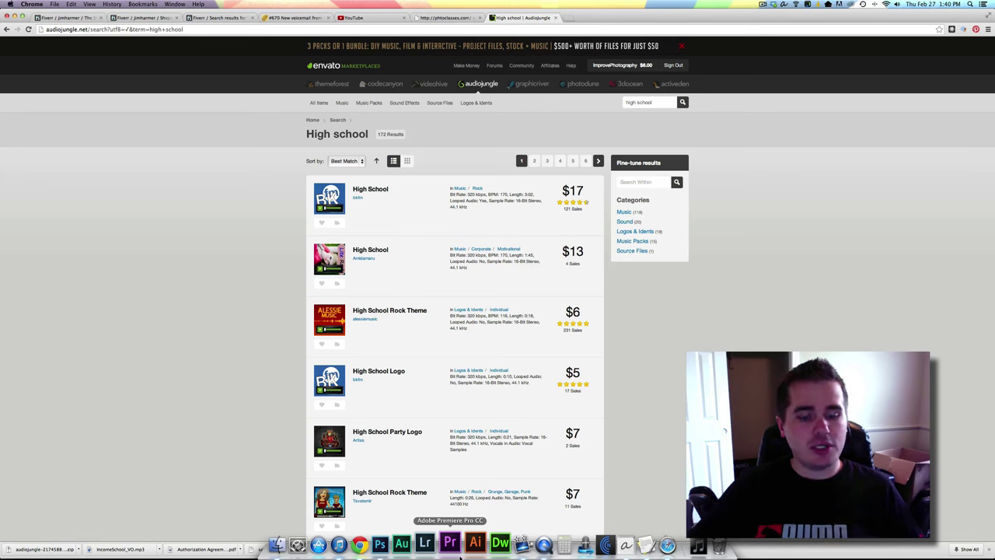
click(278, 543)
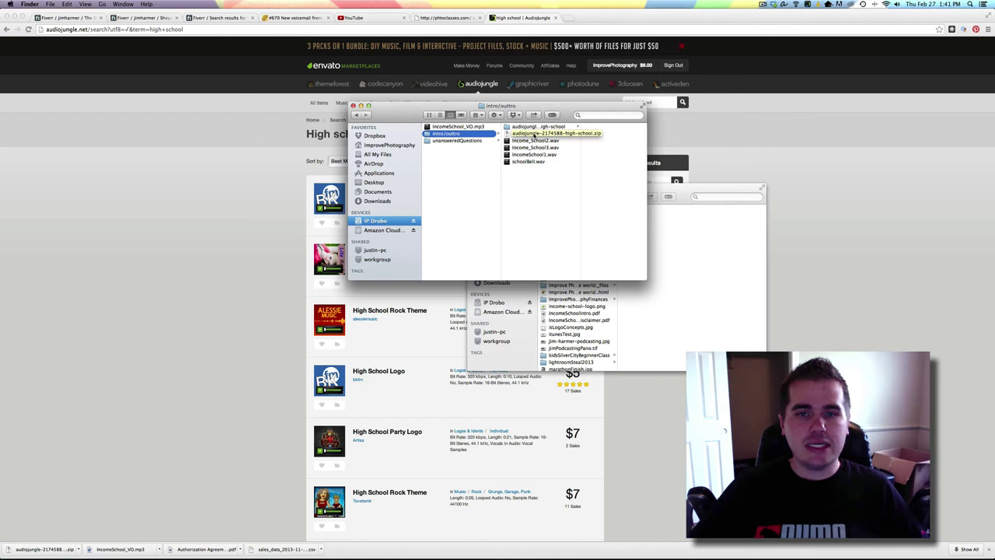
click(458, 127)
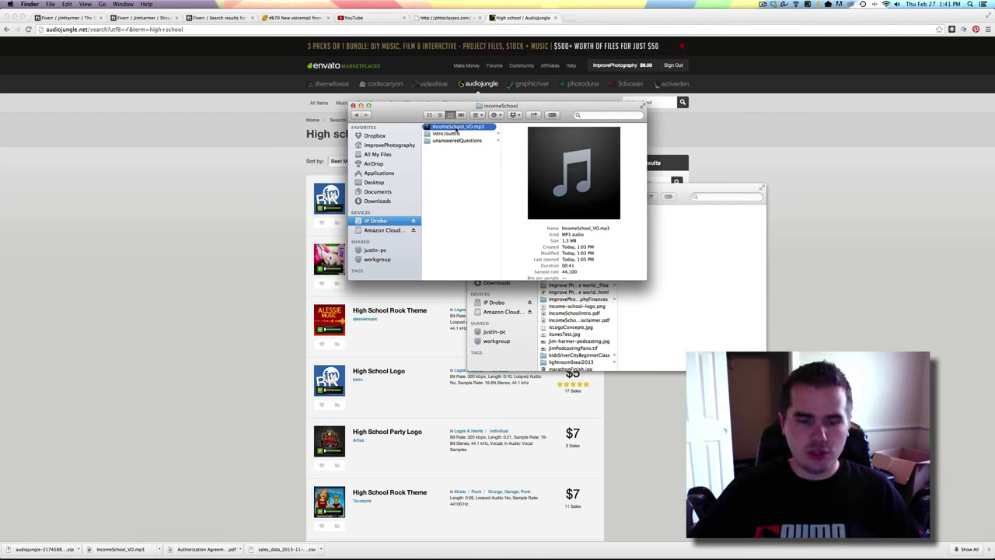
key(super)
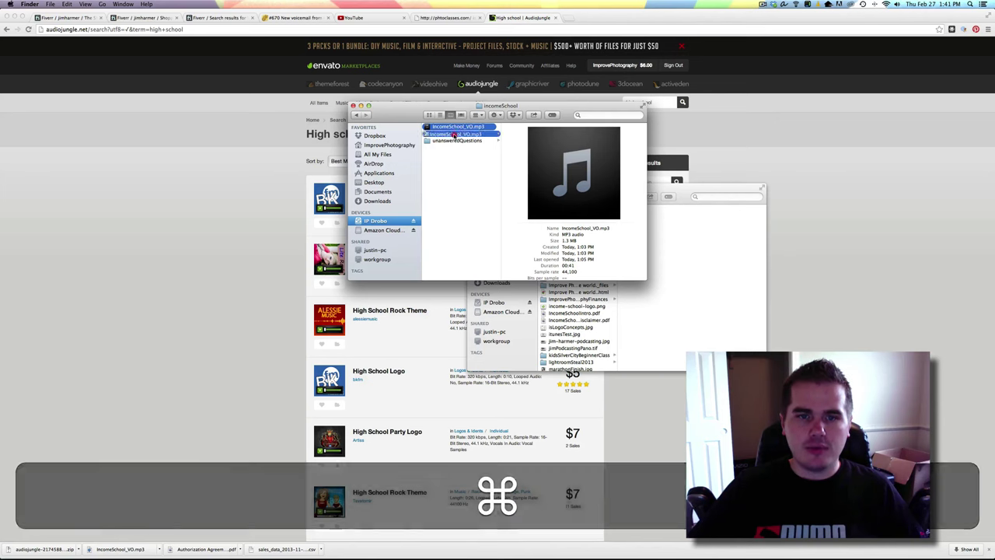
click(456, 133)
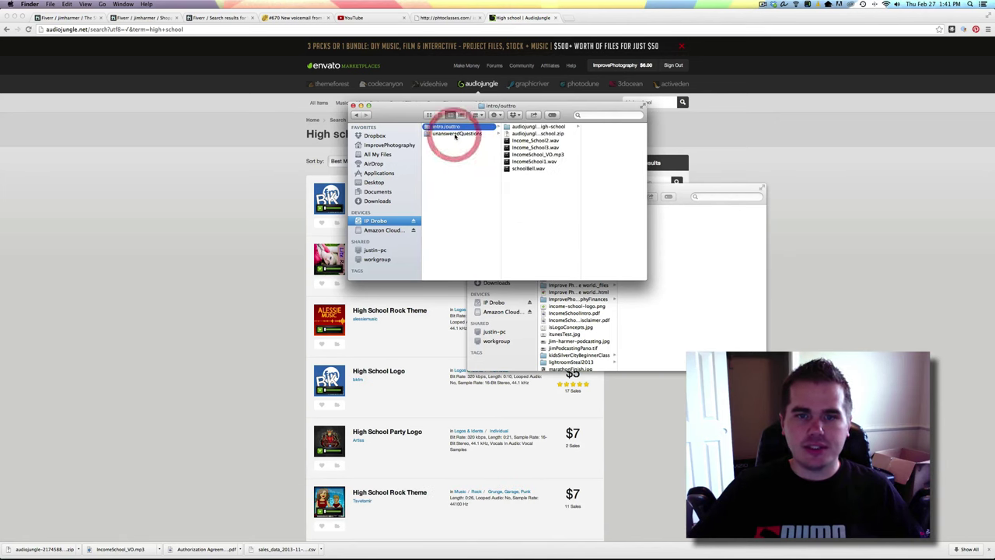
click(528, 169)
key(super)
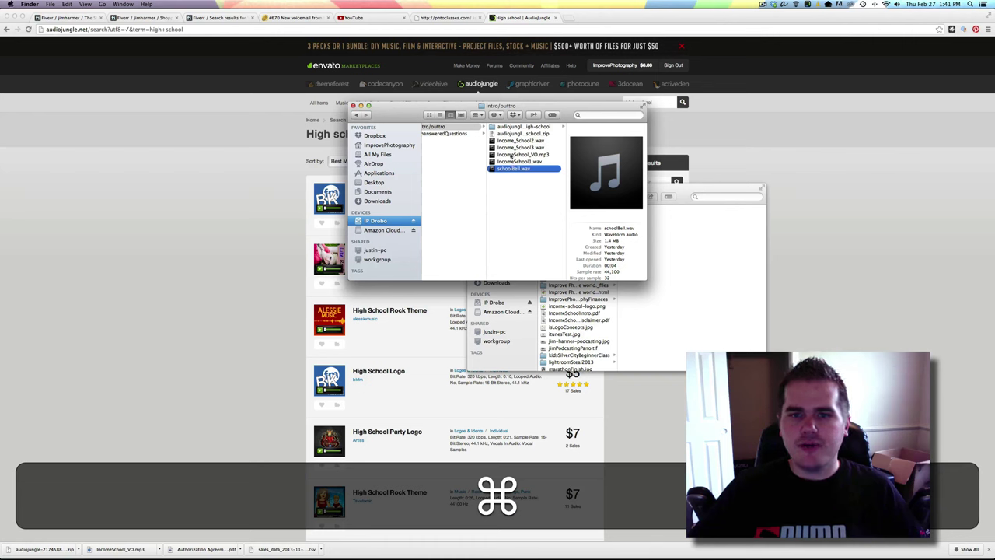
super+click(511, 155)
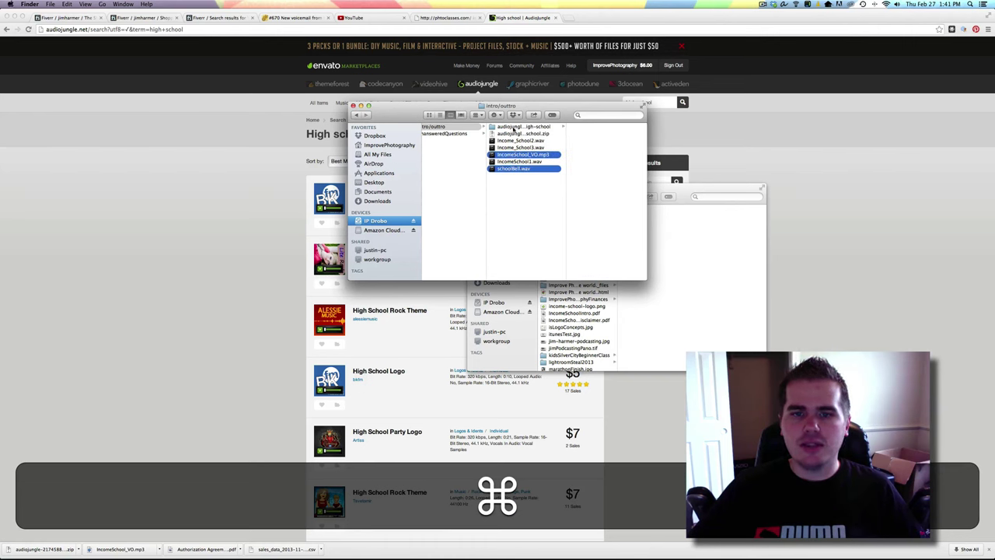
- Move High School.wav from the audiojungle high-school folder into intro/outtro, and open it with IncomeSchool_VO.mp3 and schoolBell.wav in Adobe Audition
click(514, 127)
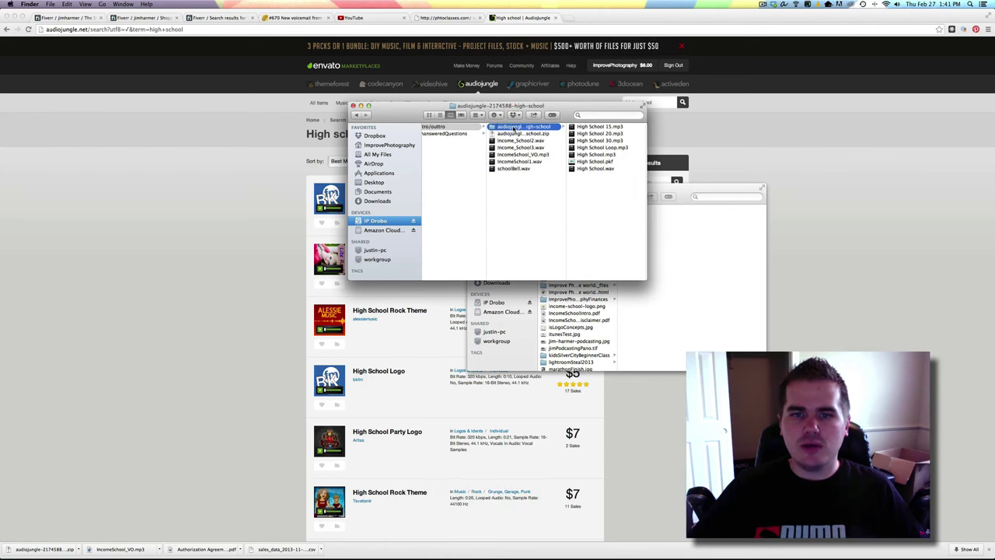
click(597, 170)
drag(516, 170, 447, 185)
click(448, 175)
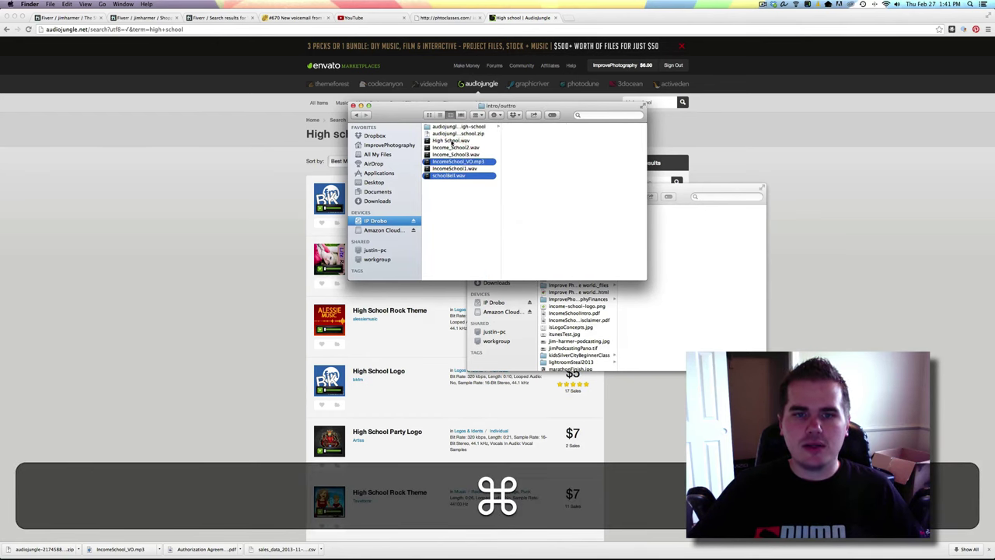
drag(451, 142, 412, 546)
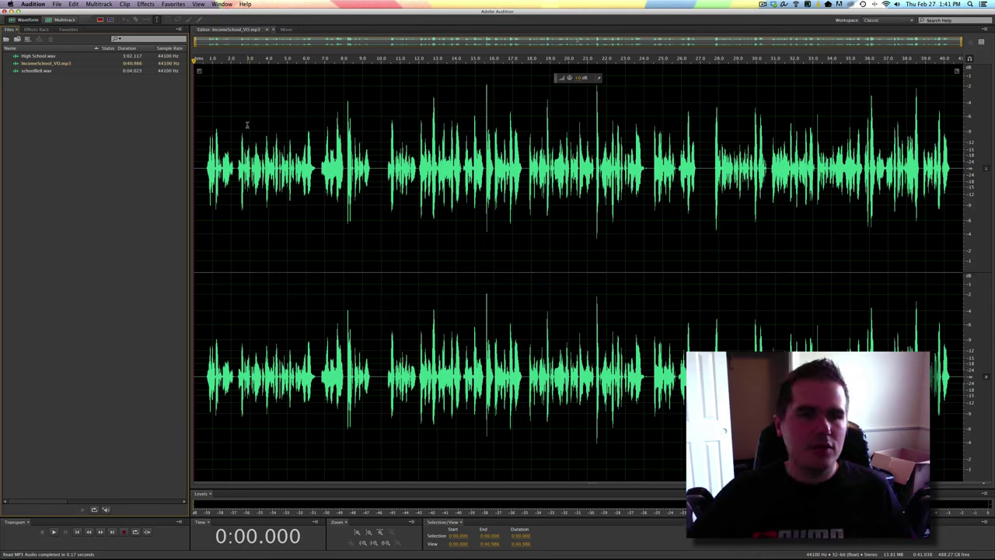
- Listen to the voice-over's opening, delete about its first 2.2 seconds, and play the trimmed beginning
key(space)
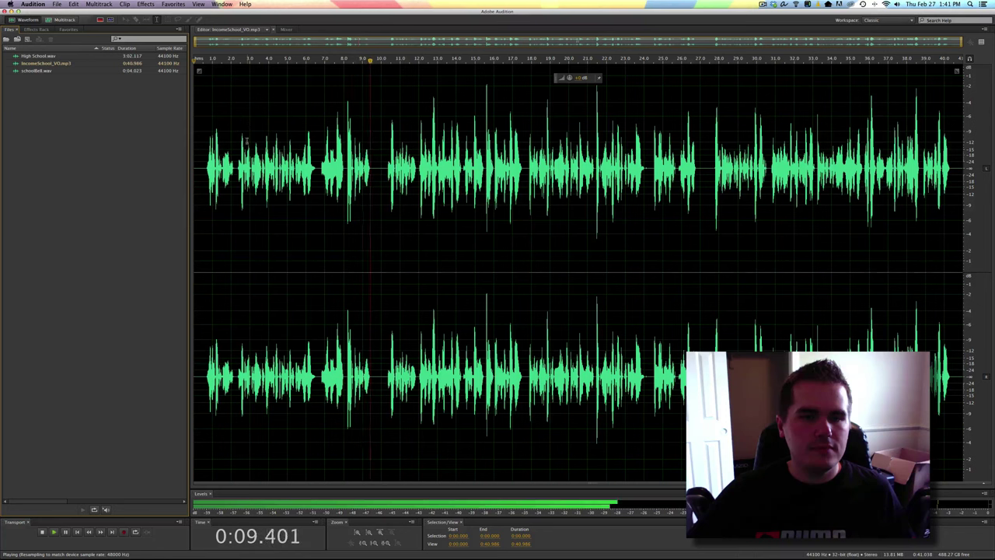
key(space)
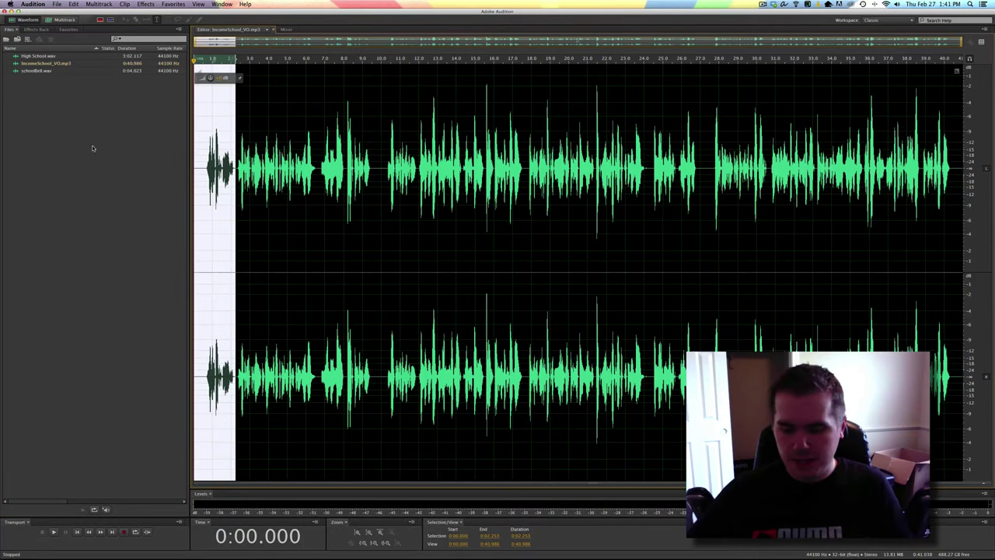
key(BackSpace)
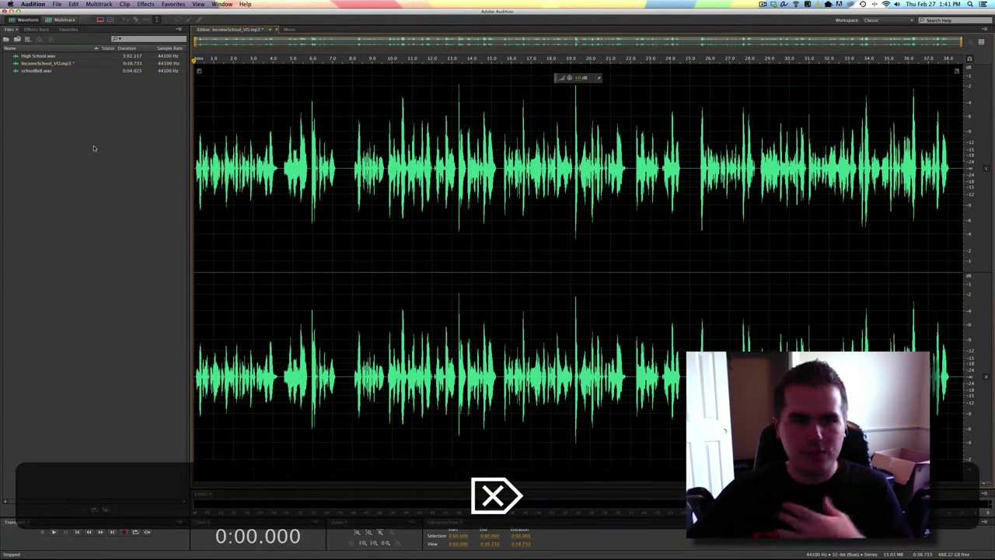
key(space)
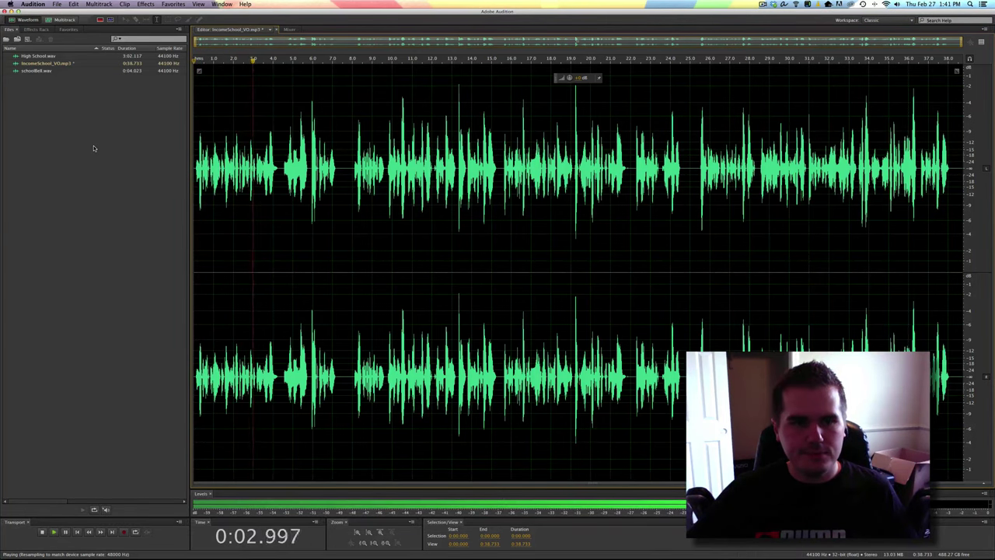
key(space)
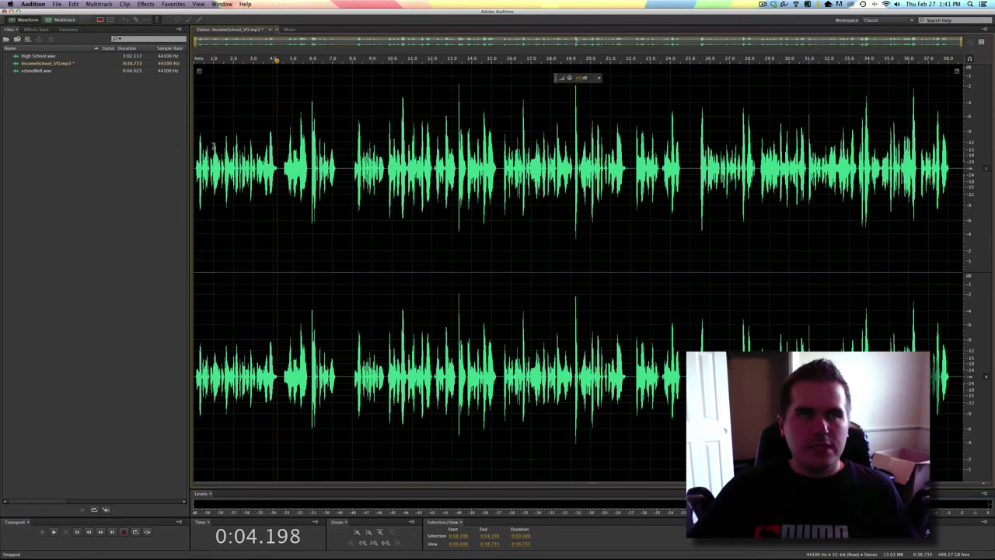
- Apply the 30-band Graphic Equalizer with the lead vocal Presence and Clarity preset to the whole voice-over, previewing it first
key(super+a)
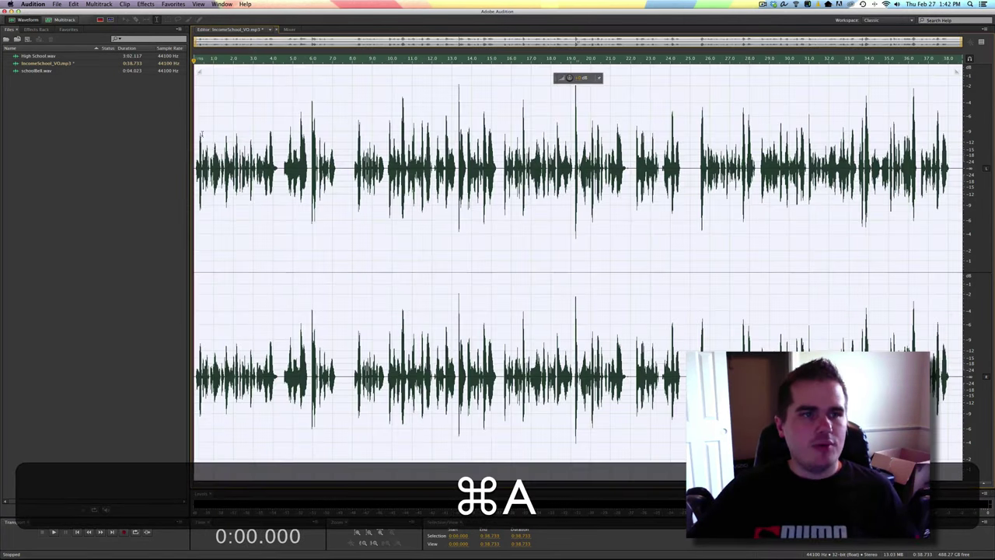
click(154, 4)
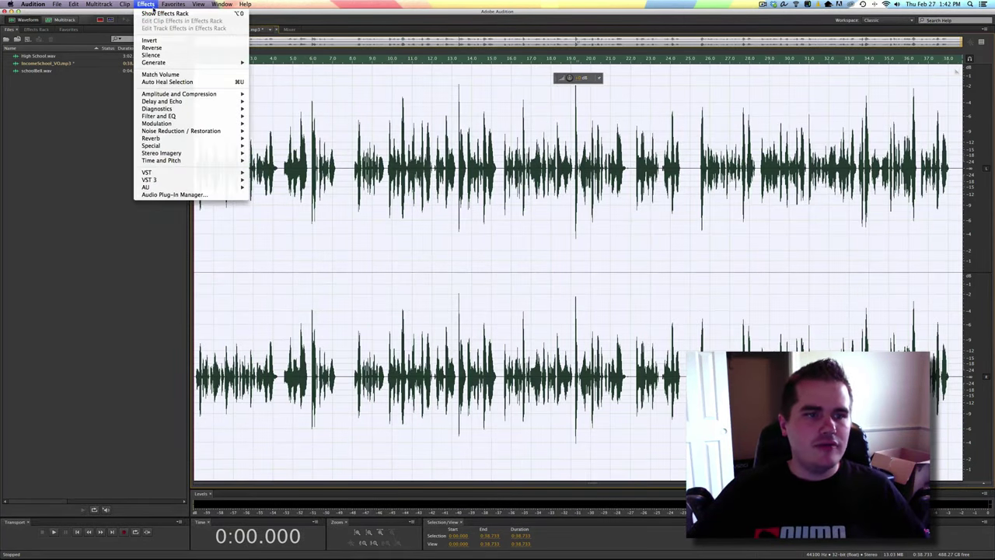
mouse_move(195, 132)
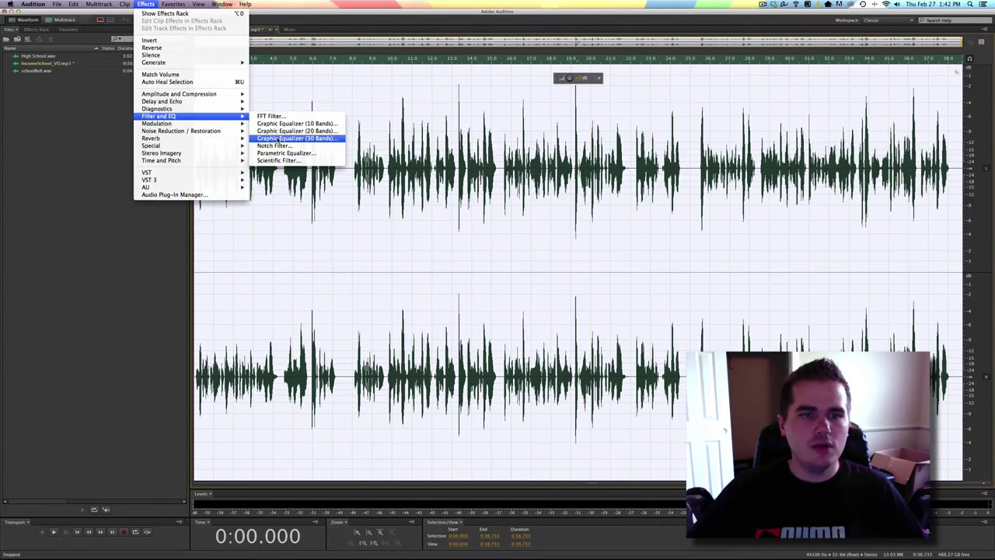
click(276, 138)
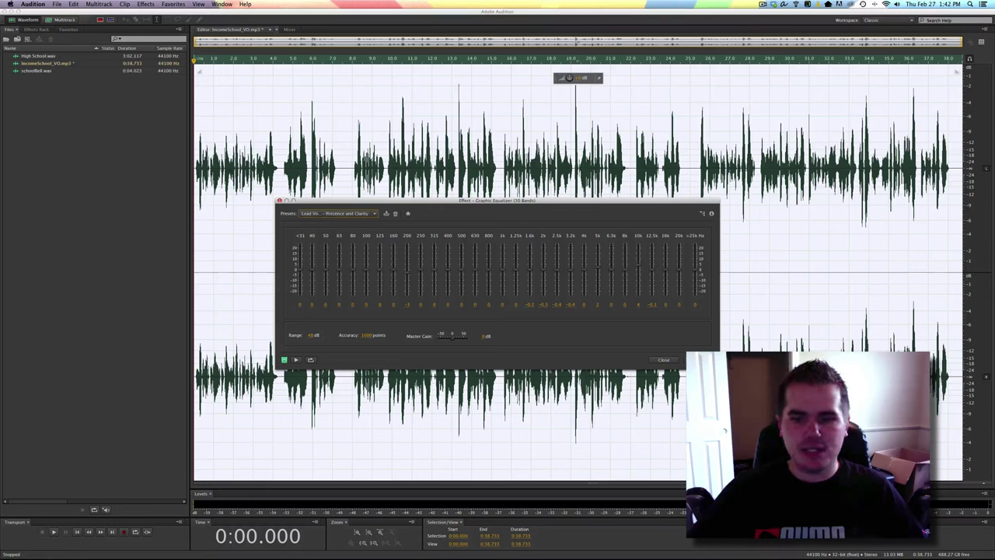
click(296, 360)
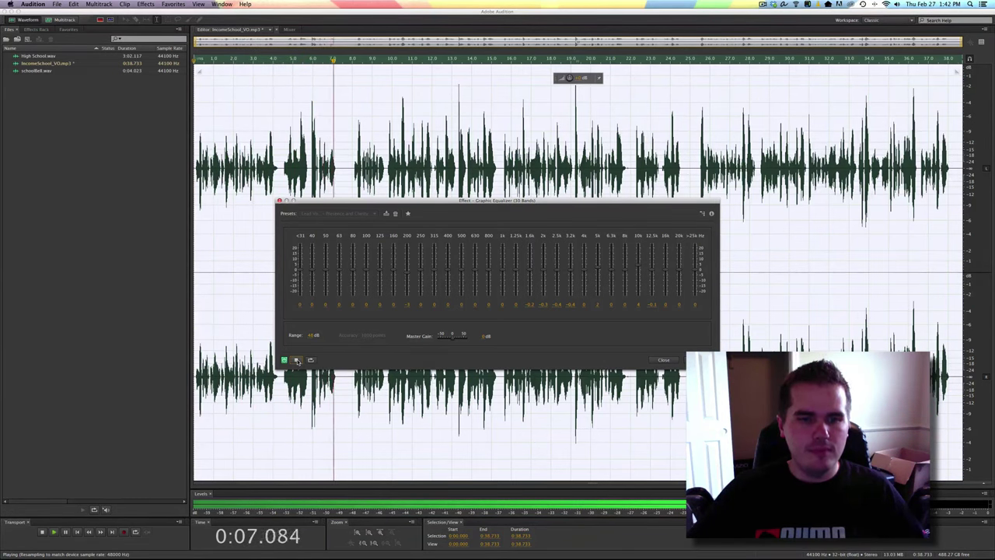
click(297, 360)
click(694, 359)
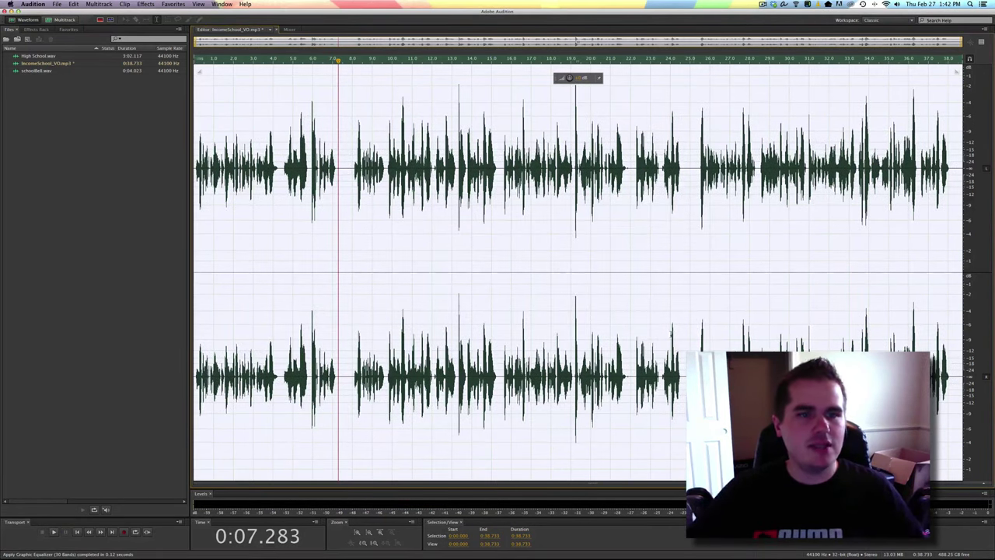
- Preview the Multiband Compressor with the Broadcast preset and apply it to the whole voice-over
click(145, 5)
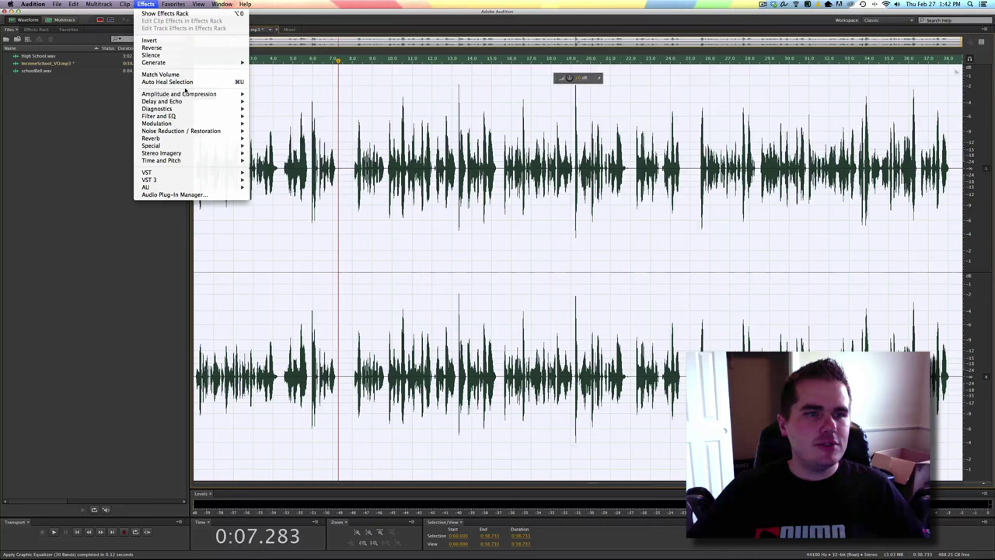
mouse_move(199, 98)
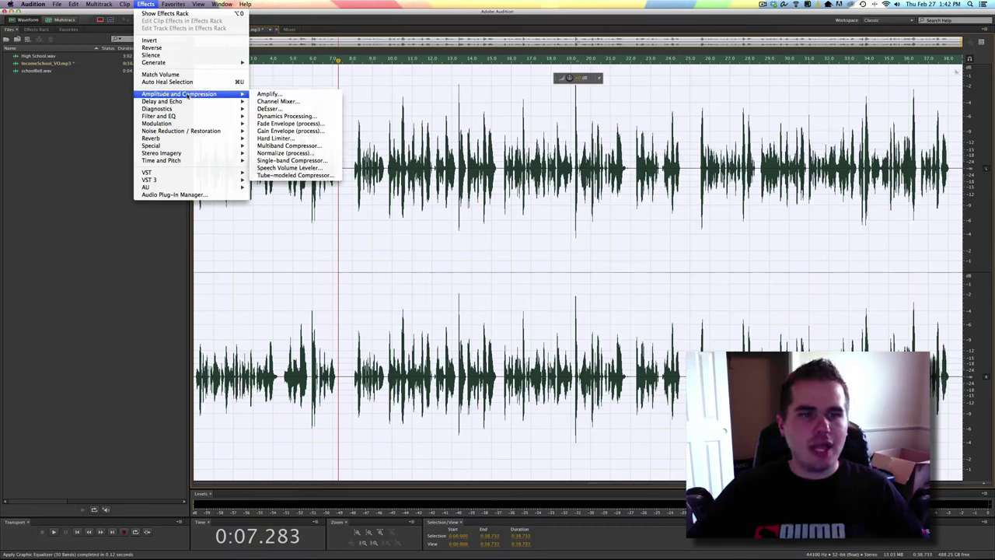
click(304, 145)
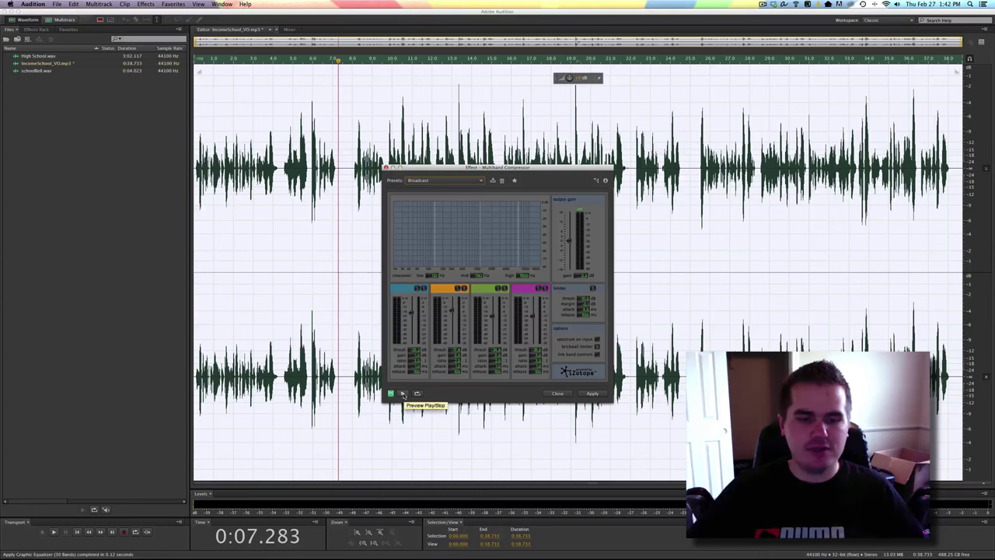
click(402, 394)
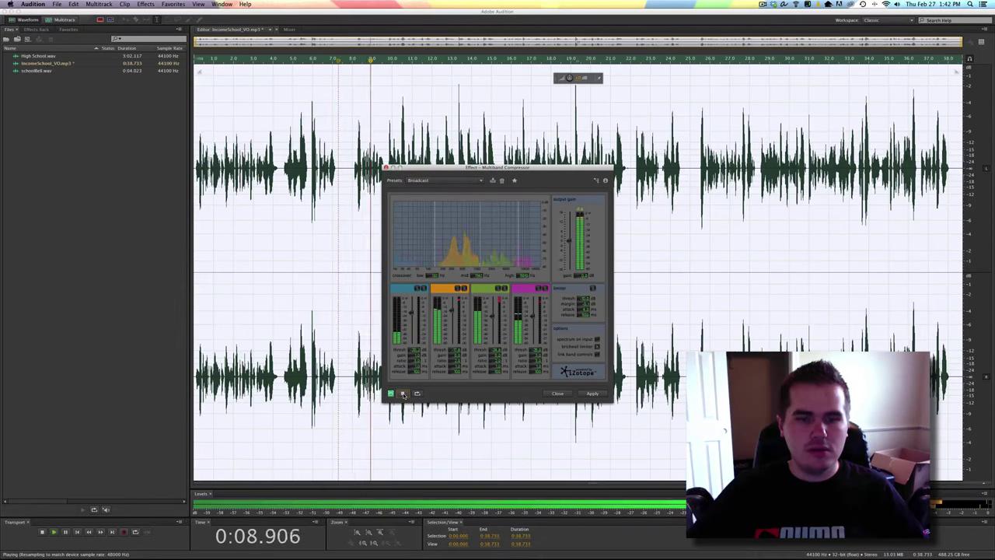
click(402, 394)
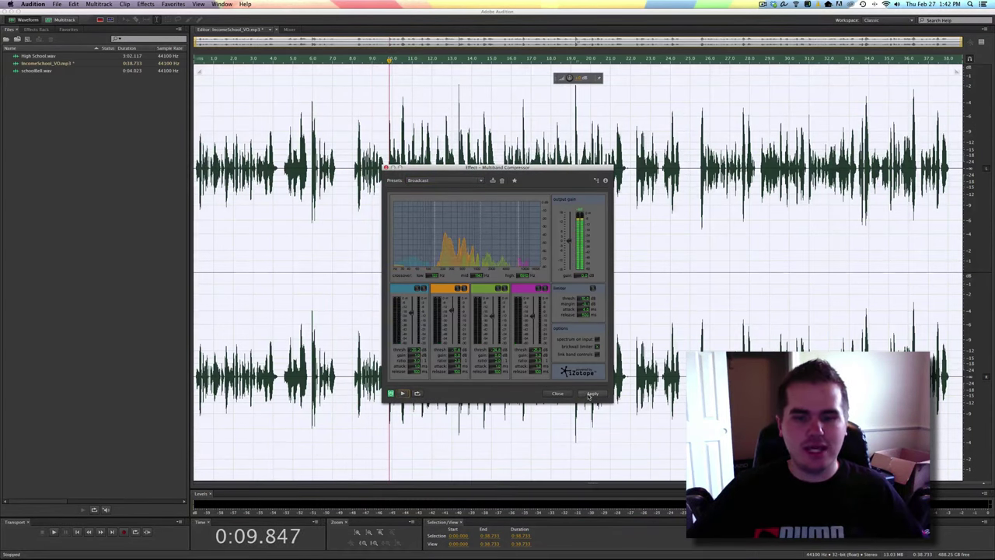
click(590, 395)
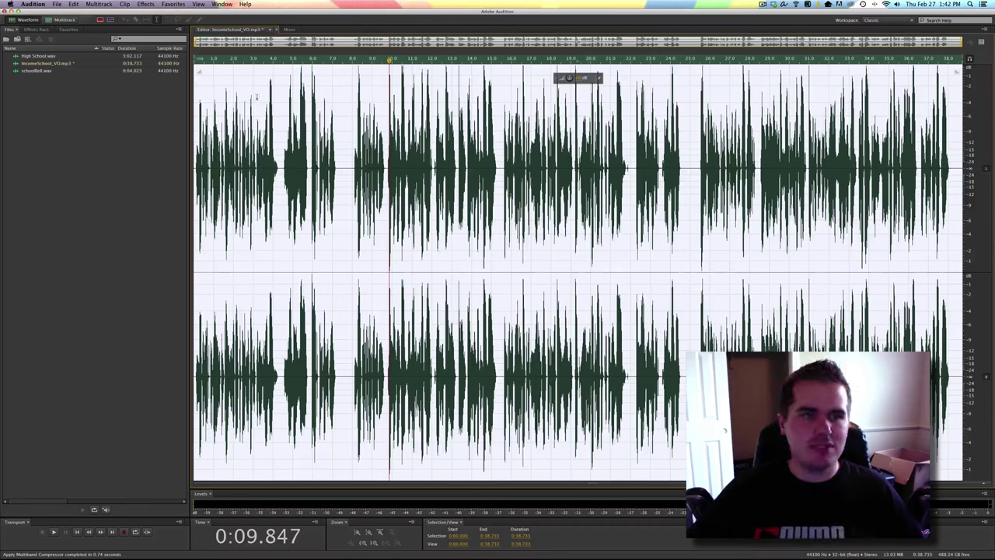
- Play the compressed voice-over from its start
click(206, 56)
click(189, 61)
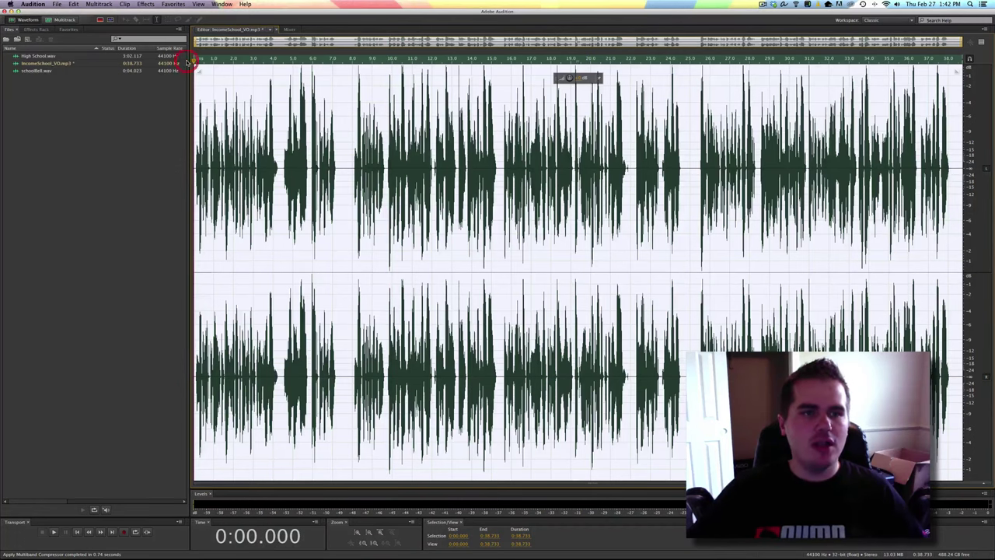
key(space)
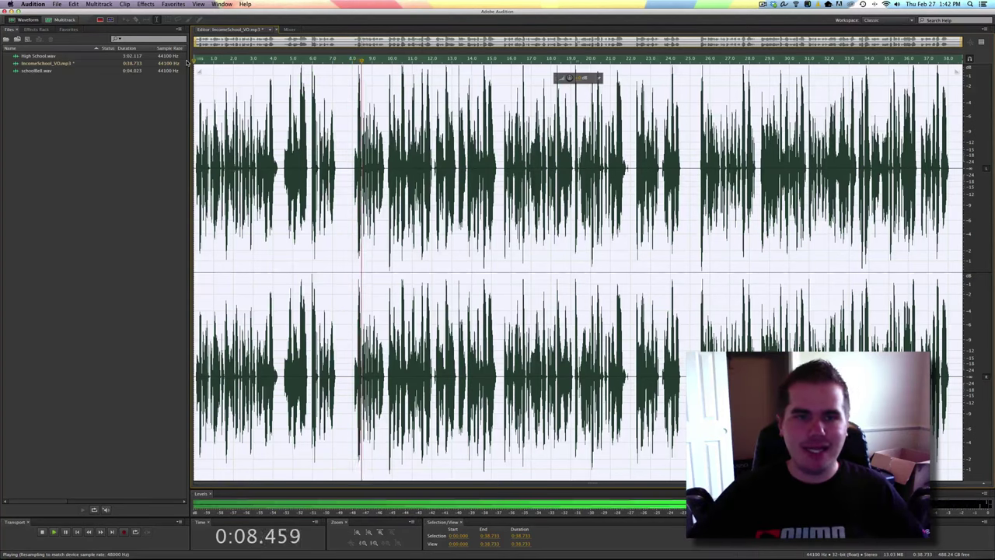
key(space)
- Listen from about 3.9 seconds and lower the volume of the loud peak between about 5.93 and 6.17 seconds
click(311, 108)
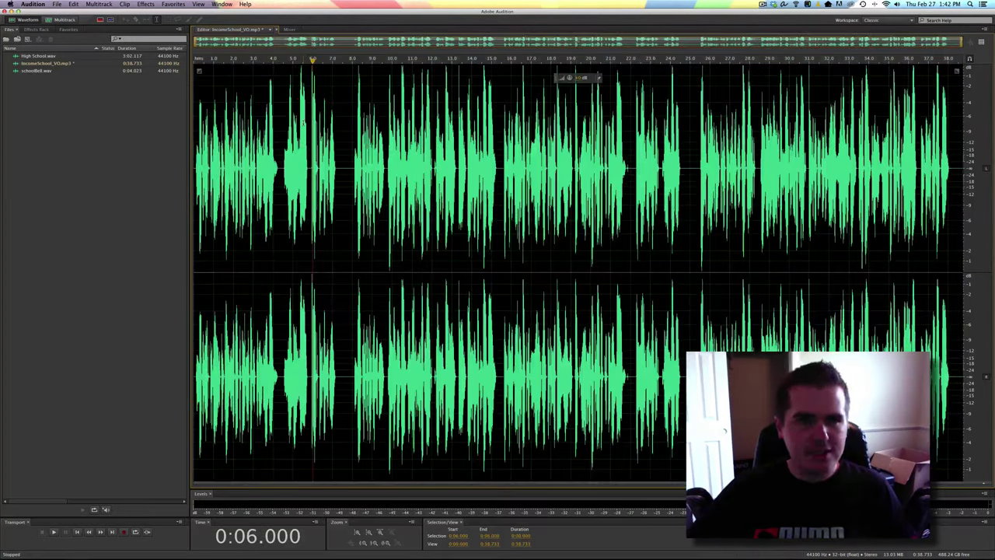
key(equal)
key(equal)
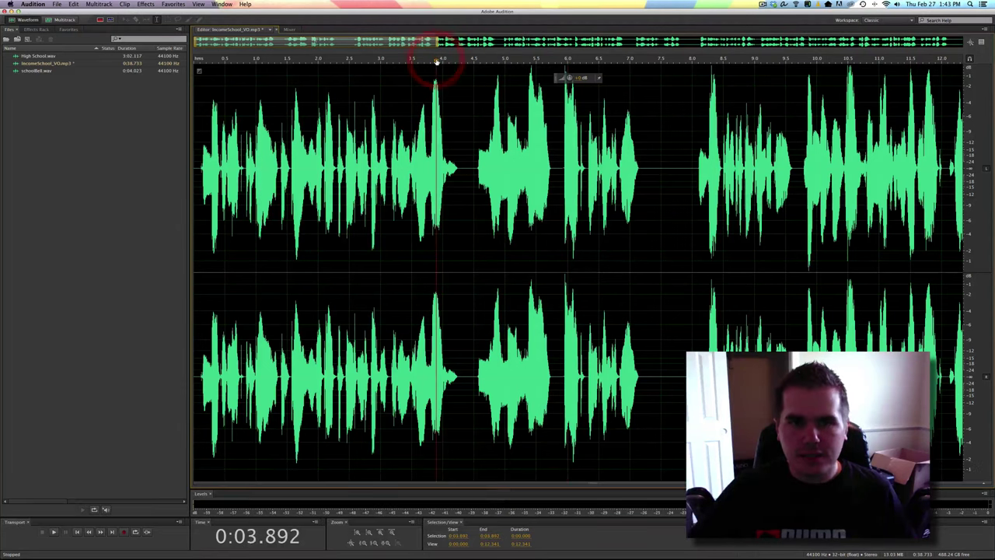
key(space)
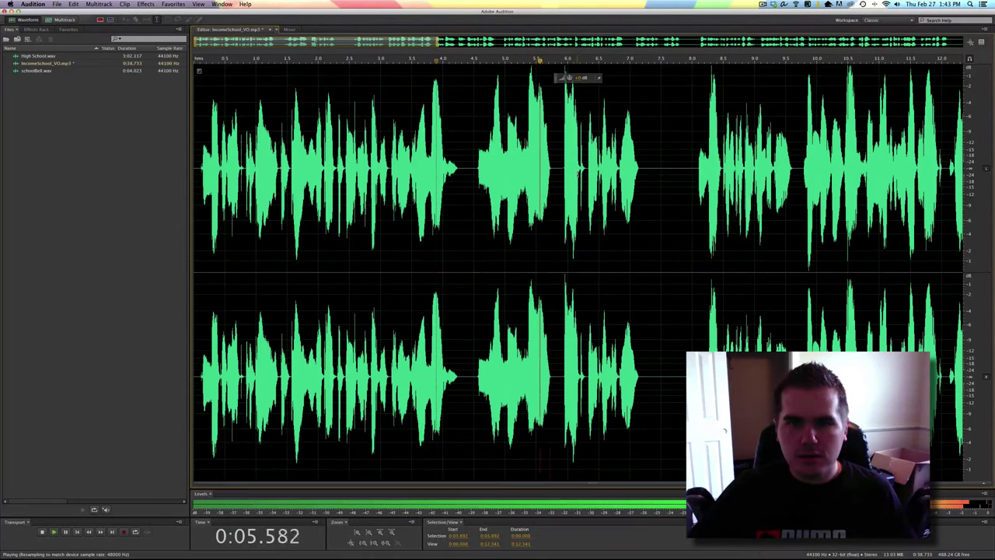
key(space)
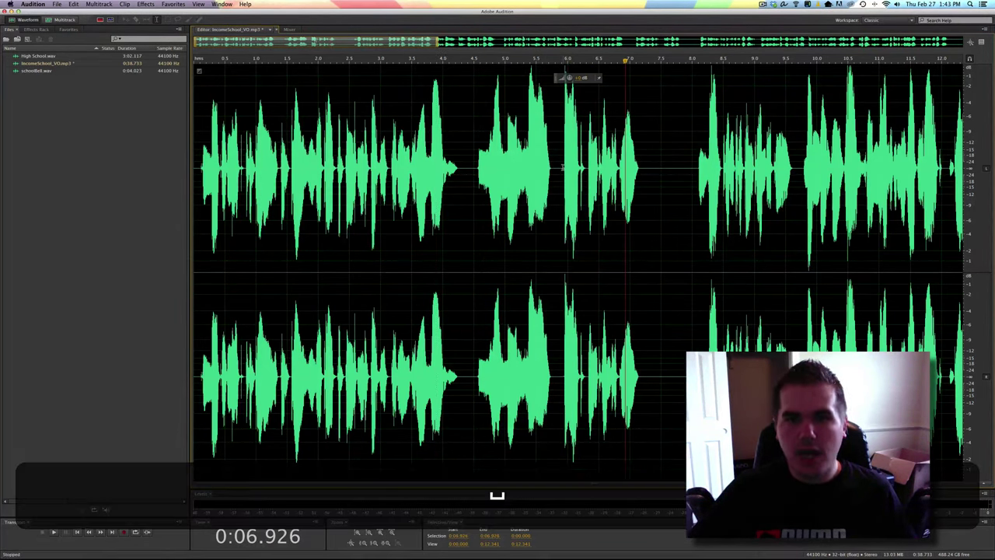
drag(564, 165, 578, 165)
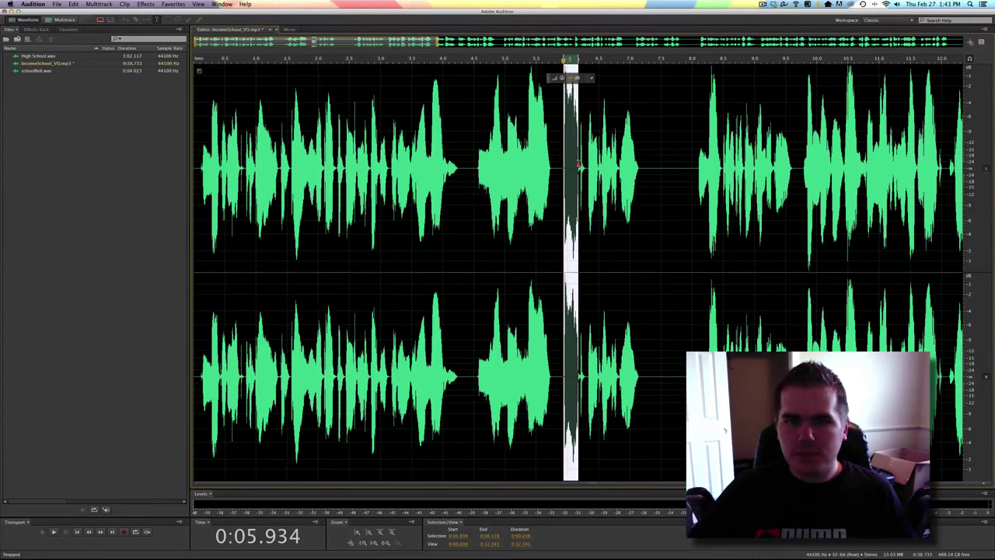
drag(571, 77, 565, 77)
- Play the voice-over from about 2.5 seconds to check the softened peak, and return to the full waveform view
click(349, 60)
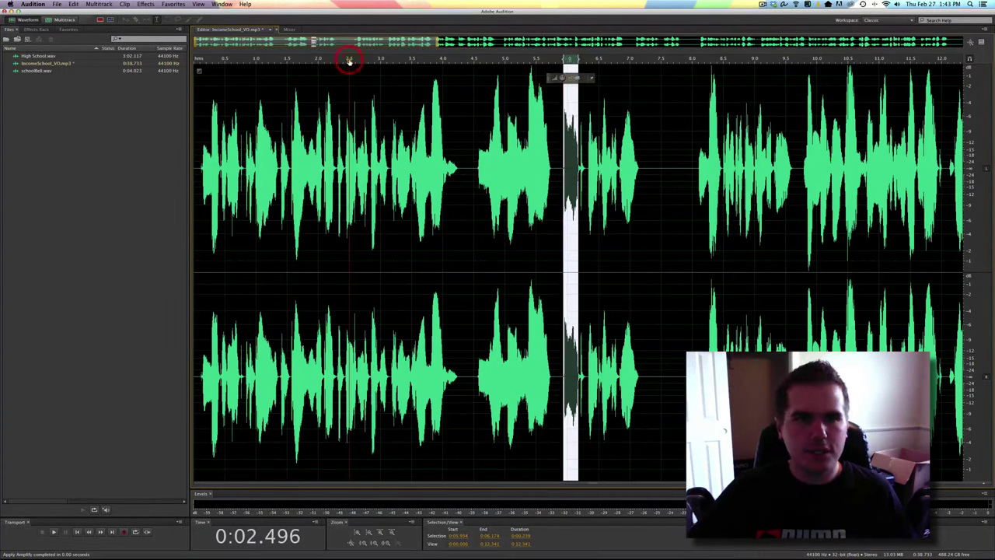
key(space)
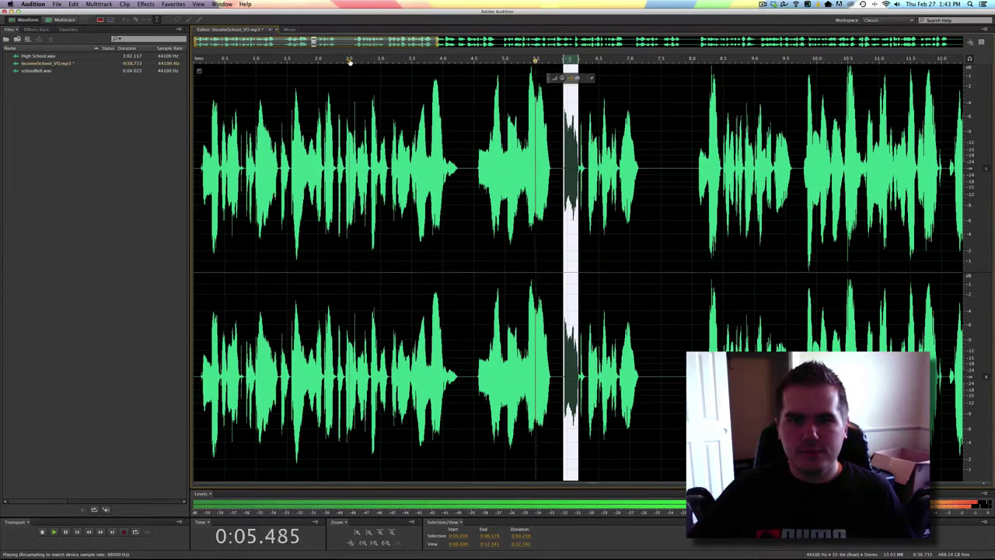
key(space)
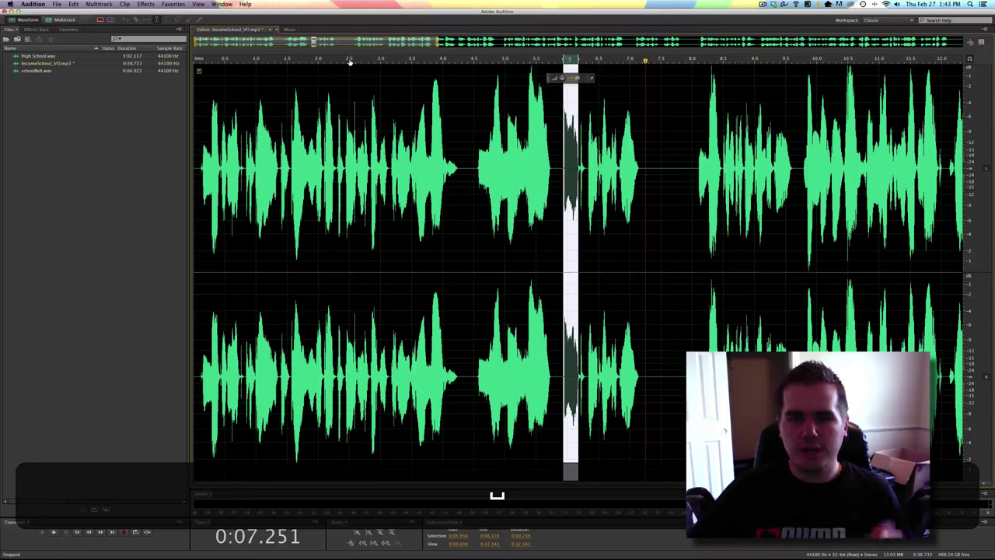
click(458, 116)
key(minus)
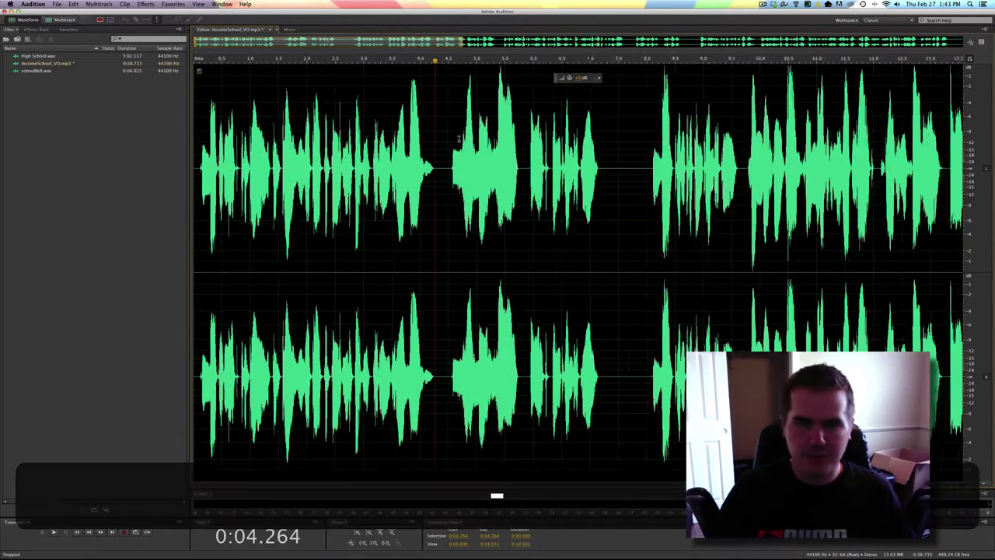
key(minus)
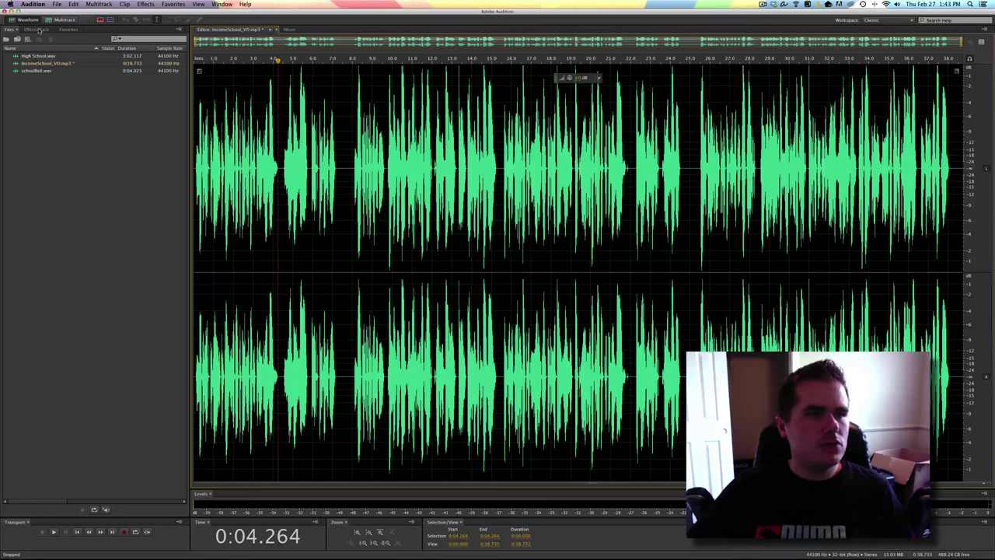
- Create a new multitrack session named Untitled Session 1, overwriting the existing session file
click(56, 5)
mouse_move(117, 11)
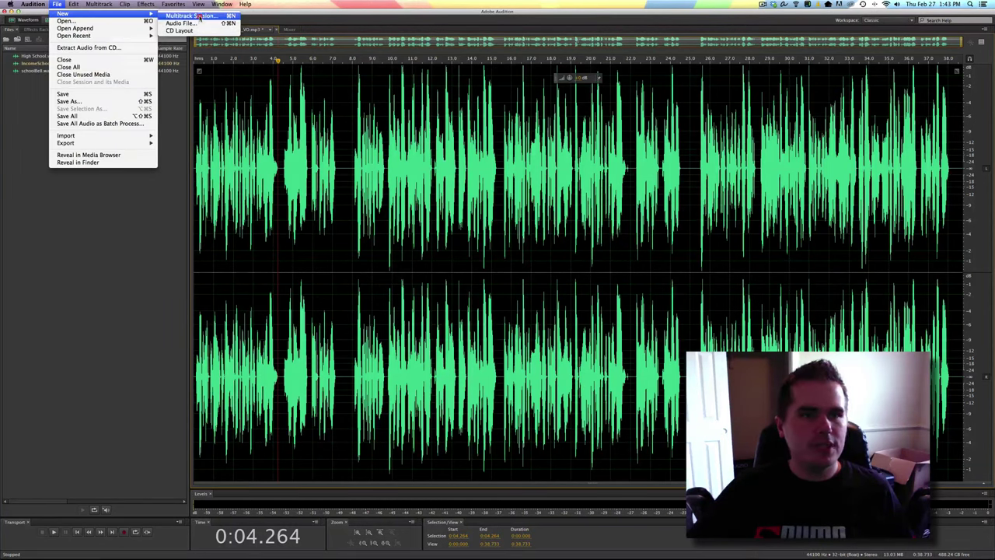
click(199, 17)
click(561, 324)
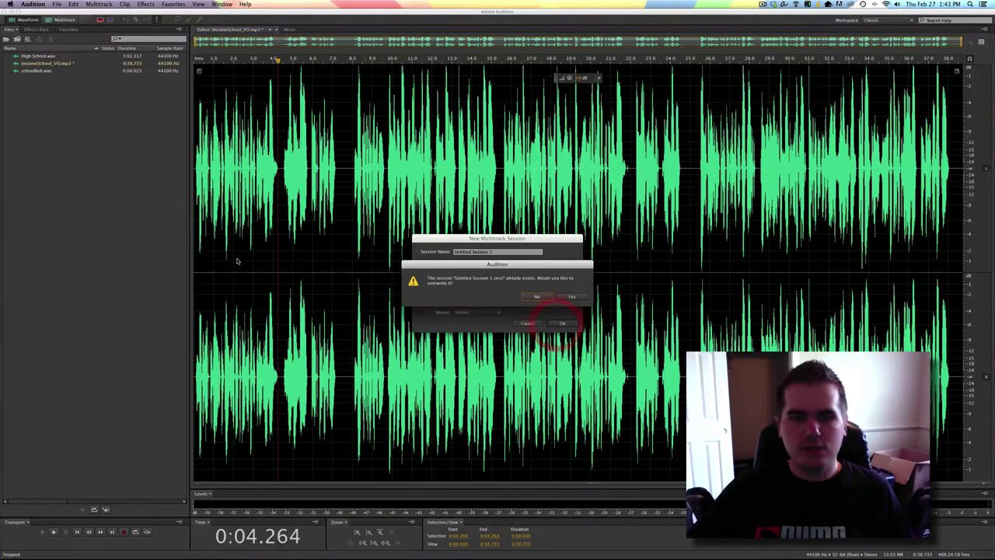
click(570, 298)
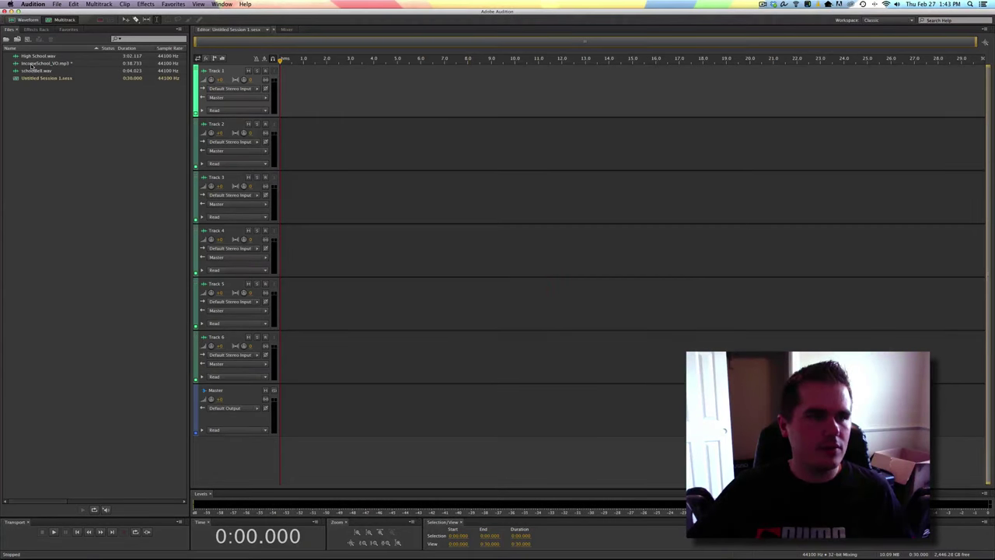
- Place IncomeSchool_VO.mp3 at the start of Track 1, play its opening, and delete everything after about 7.3 seconds
drag(31, 66, 283, 90)
key(space)
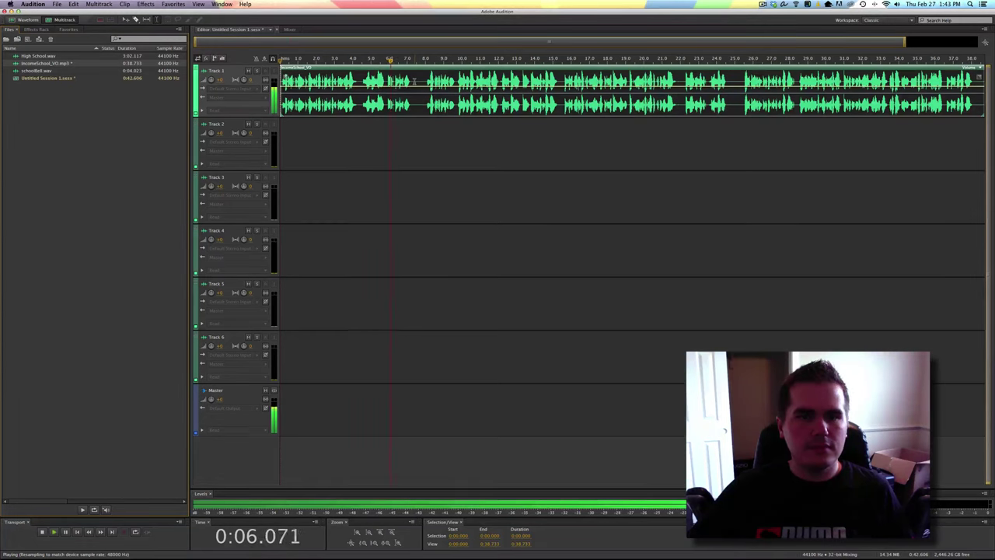
key(space)
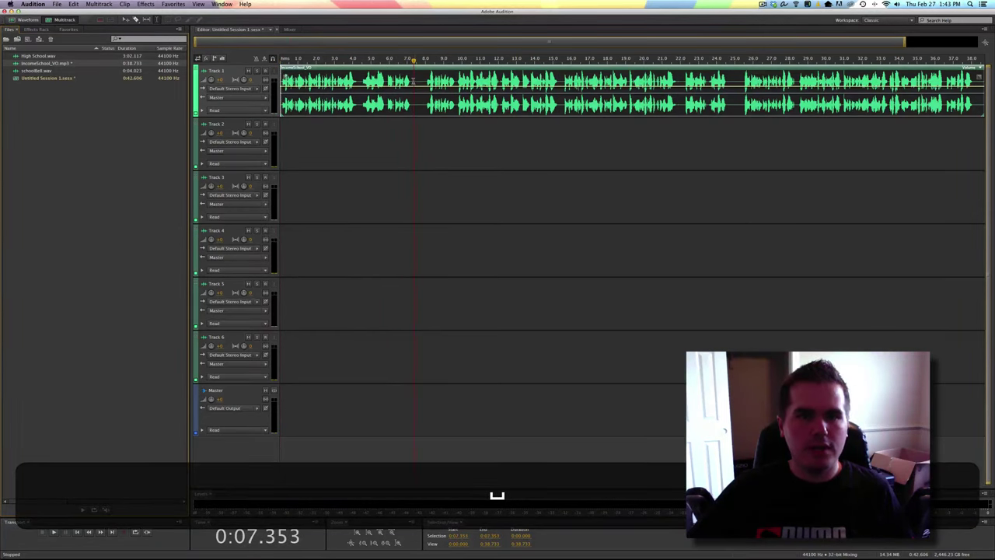
drag(413, 234, 937, 233)
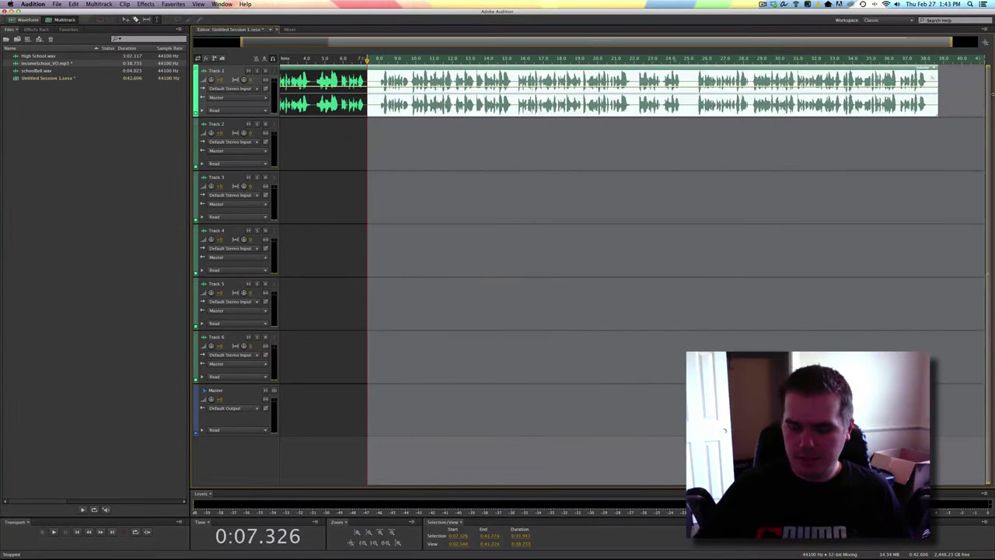
key(Delete)
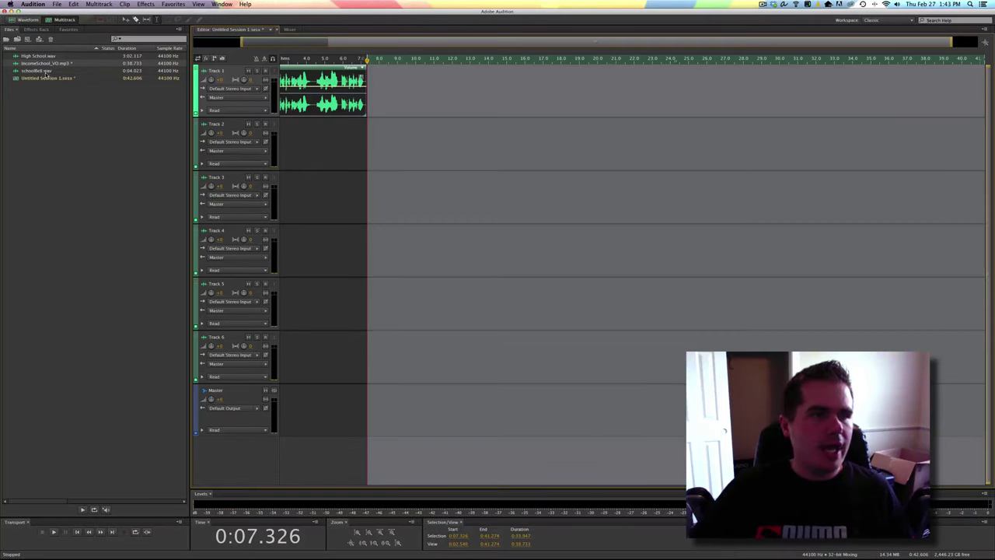
- Place schoolBell.wav on Track 2 at about 7.3 seconds and High School.wav on Track 3 at about 8.5 seconds
click(45, 74)
drag(16, 71, 365, 139)
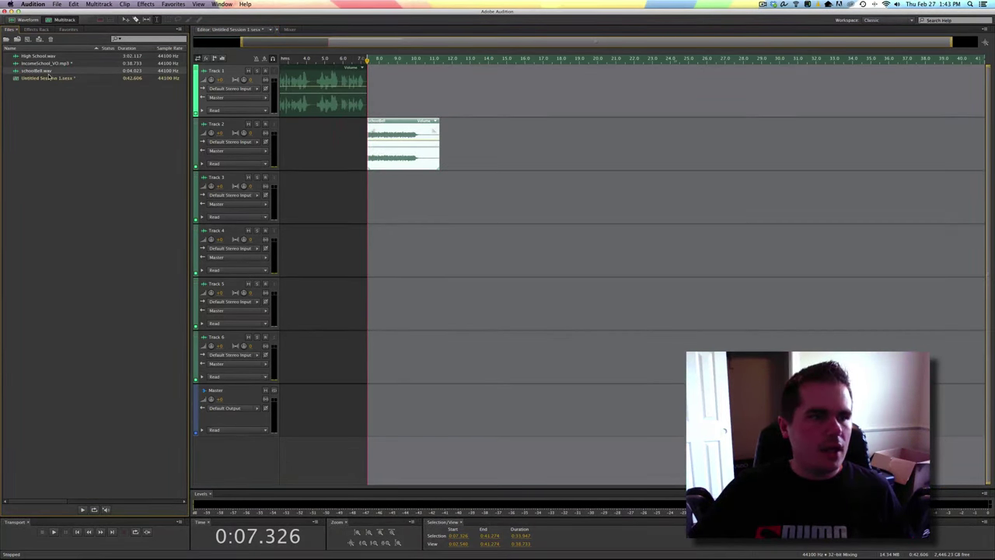
click(29, 58)
drag(153, 78, 391, 196)
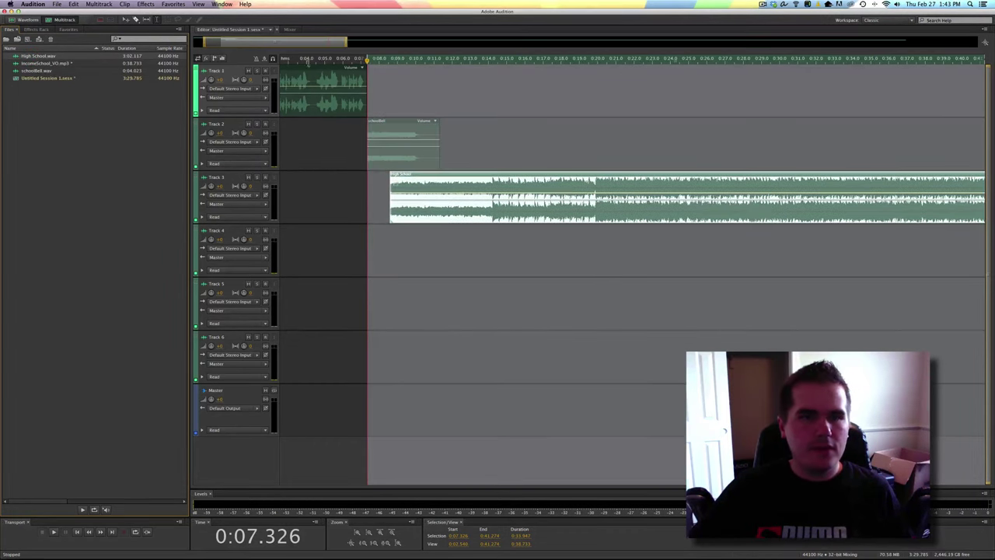
- Play the session from about 5.7 seconds to hear the transition from voice to bell and music
click(338, 60)
key(space)
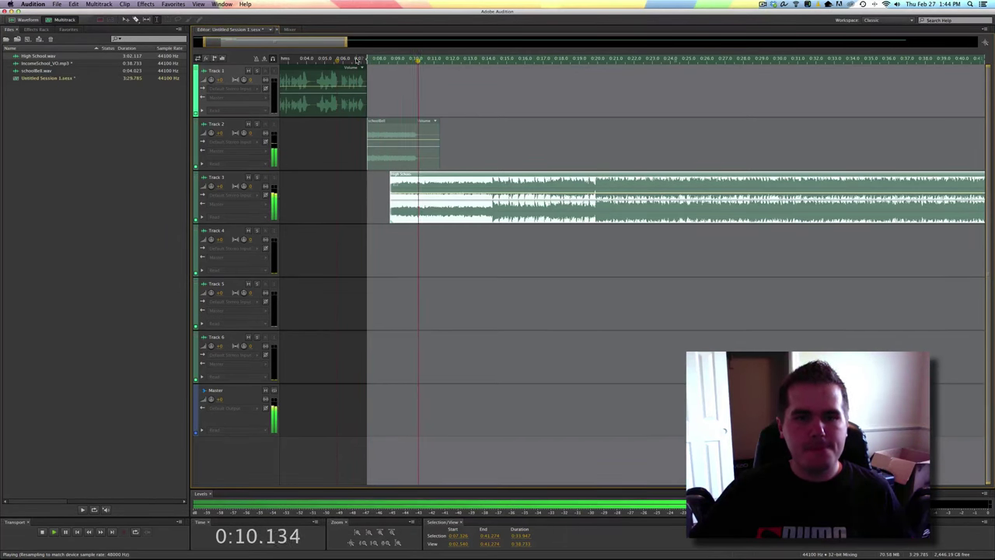
key(space)
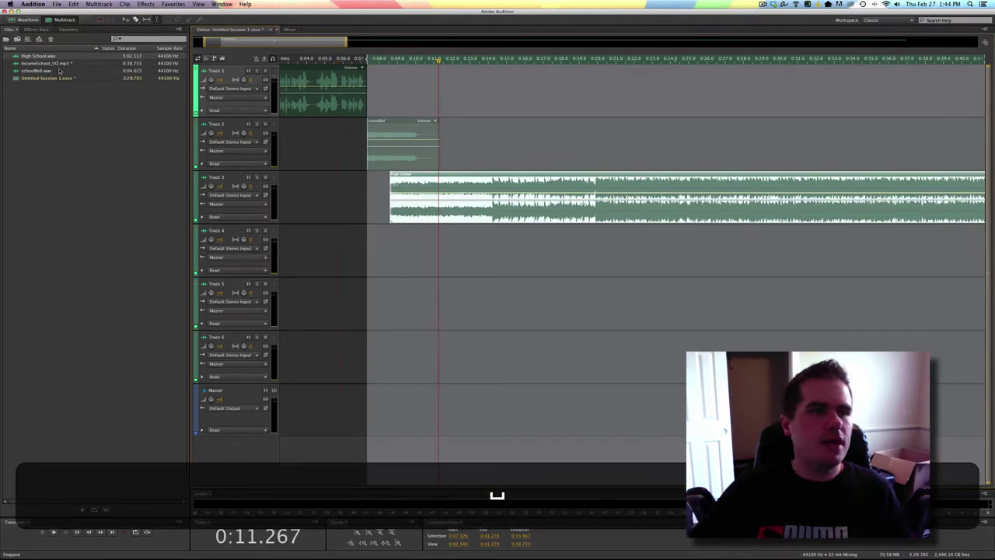
- Place IncomeSchool_VO.mp3 on Track 4 at about 14.2 seconds and delete its opening portion up to 22 seconds
click(25, 68)
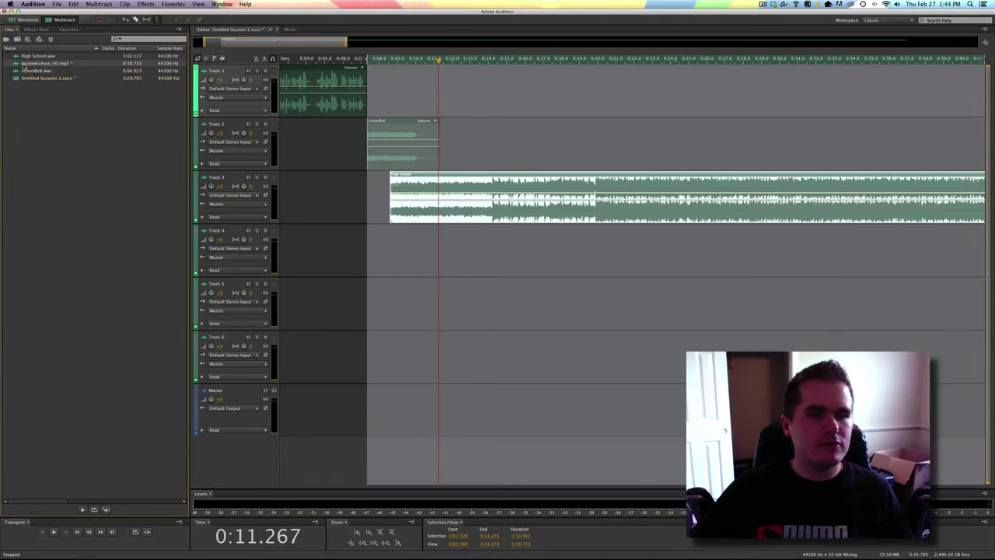
drag(23, 66, 492, 247)
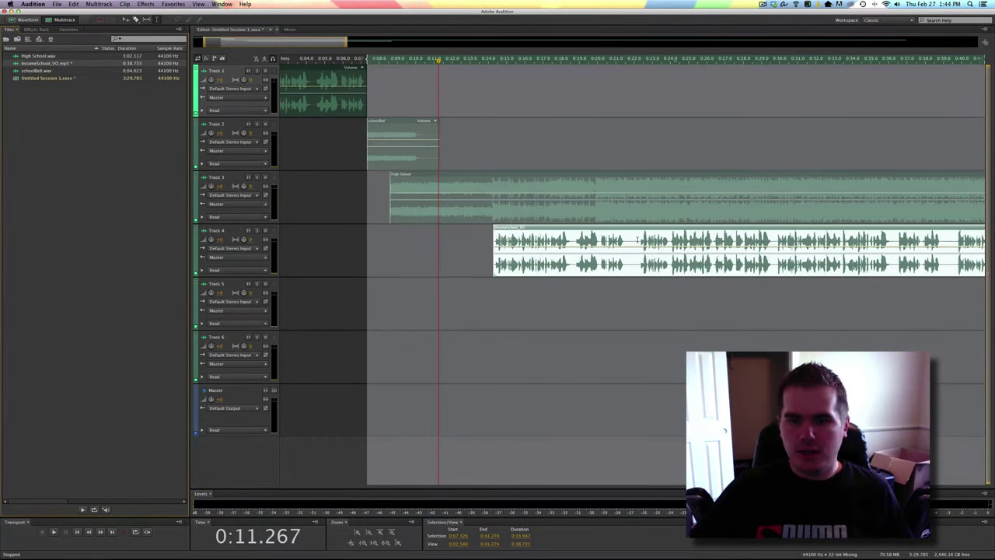
drag(638, 239, 471, 242)
key(Delete)
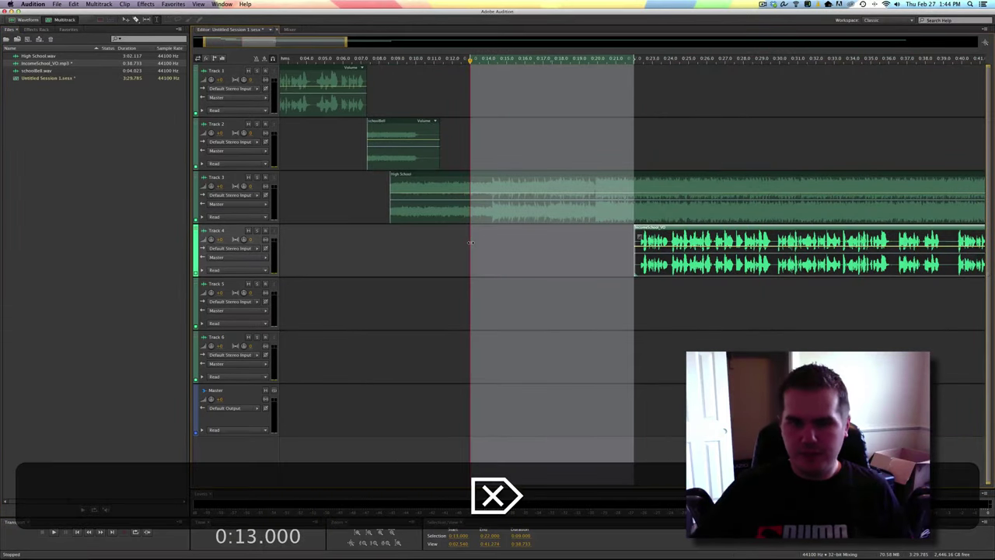
- Move the Track 4 voice clip to start at about 17.2 seconds and play the session from about 4.5 seconds
drag(702, 228, 615, 226)
click(315, 59)
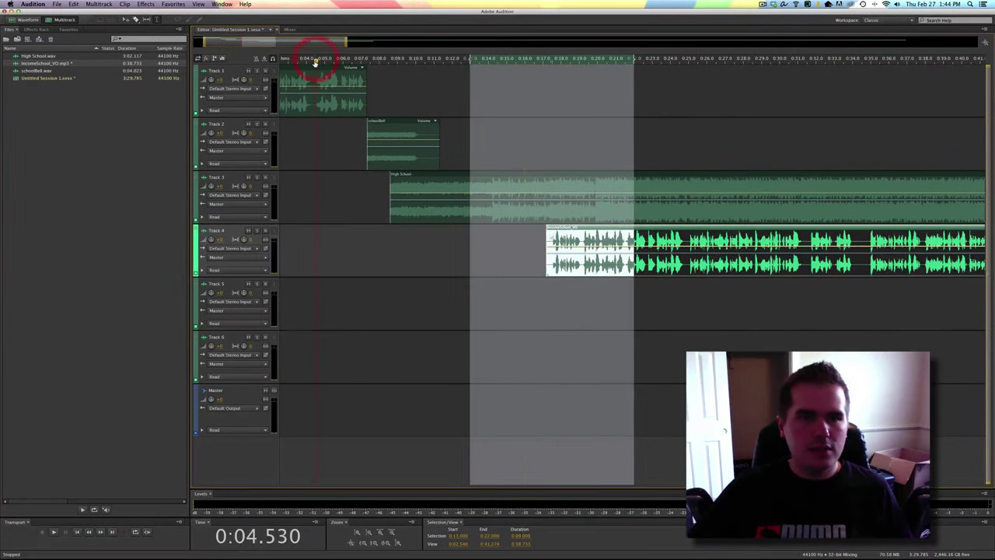
key(space)
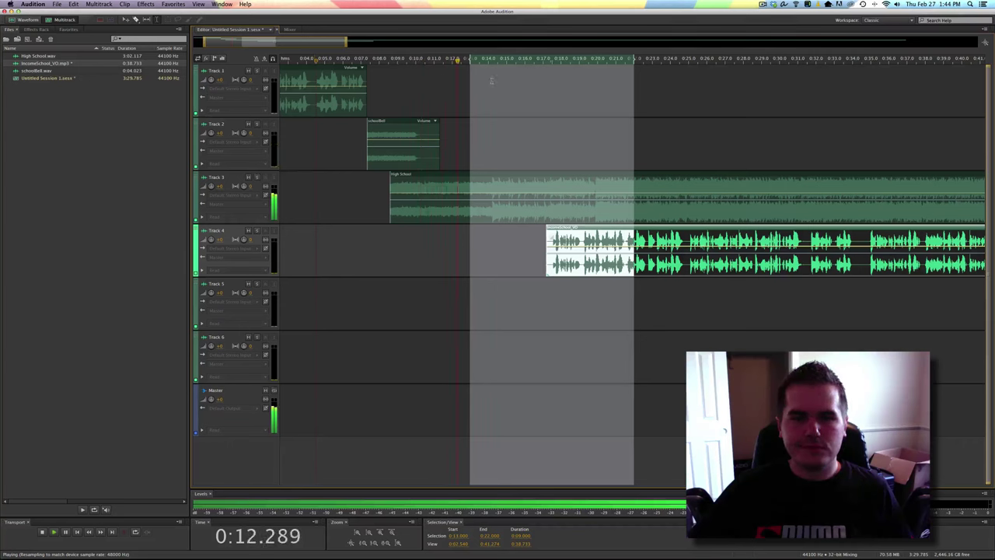
click(542, 61)
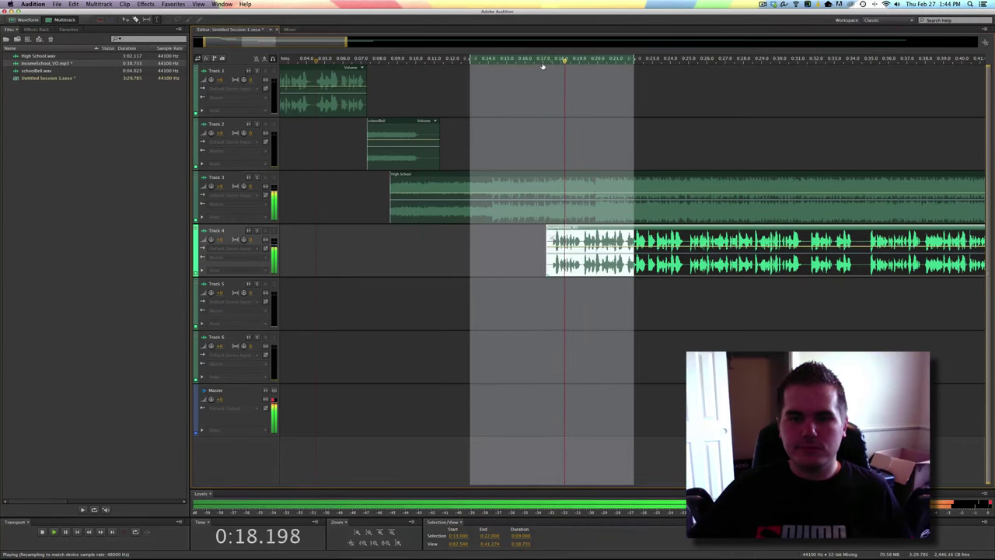
key(space)
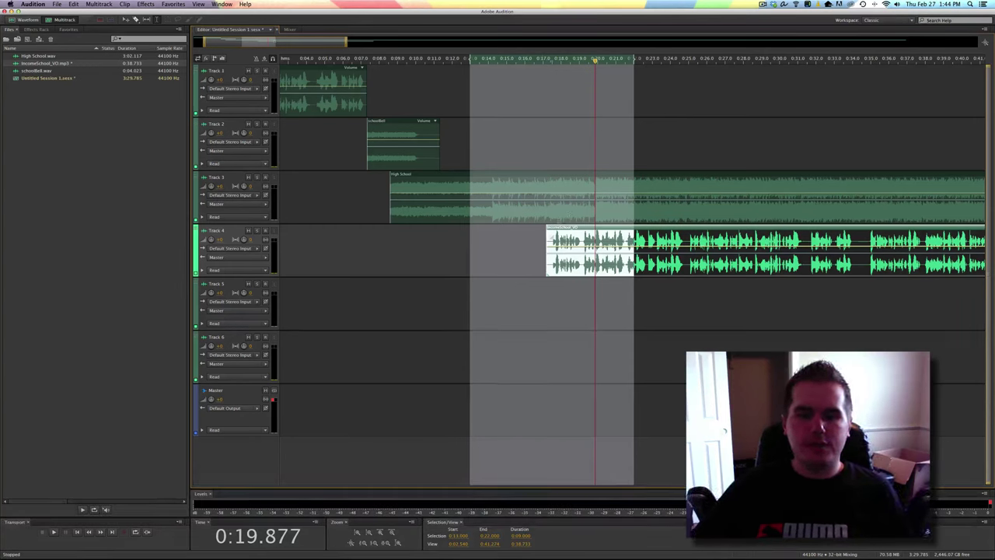
- Move the Track 4 voice clip to about 13.6 seconds and lower the Track 3 music's volume envelope between about 13 and 14 seconds
drag(574, 227, 506, 225)
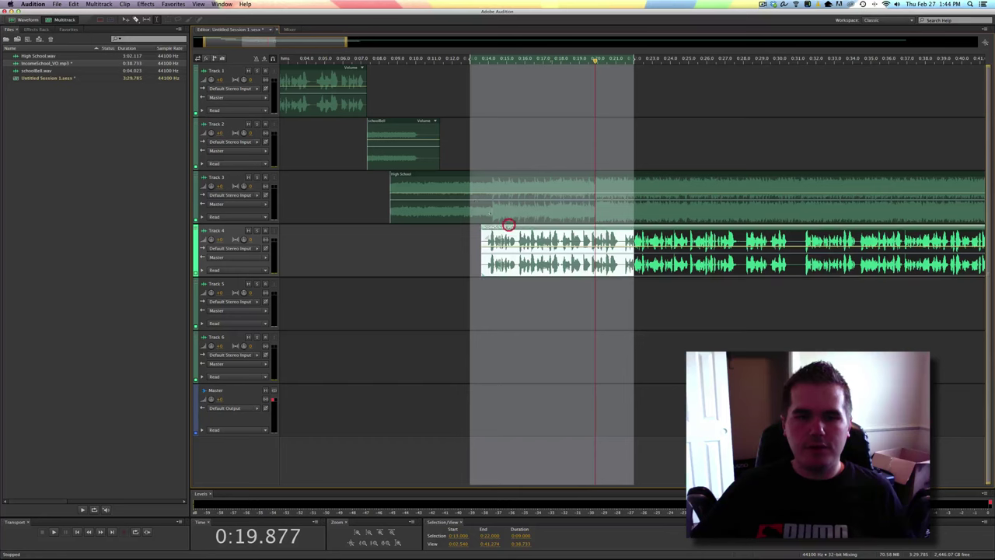
click(472, 196)
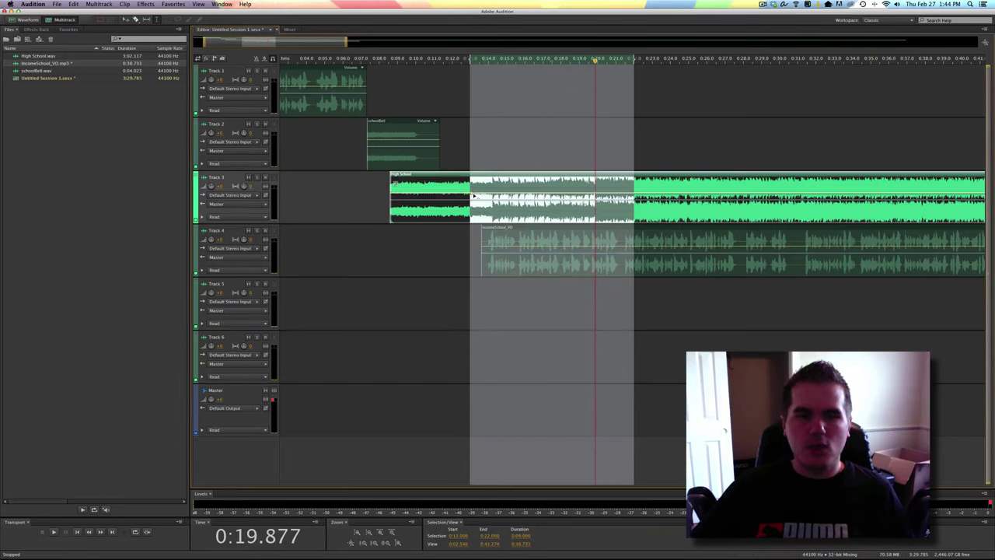
drag(481, 196, 489, 210)
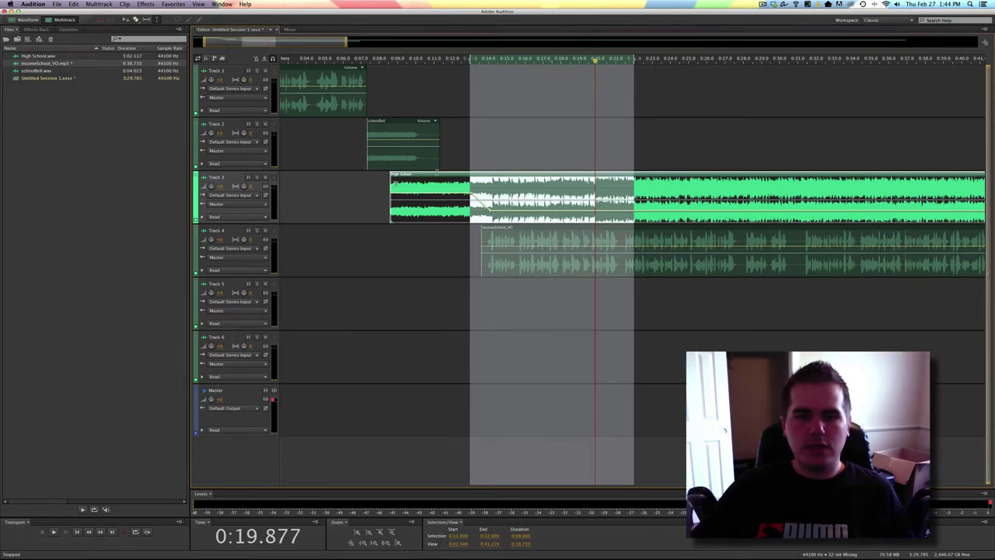
- Play the session from about 4.4 seconds to check the music volume drop under the second voice clip
click(370, 60)
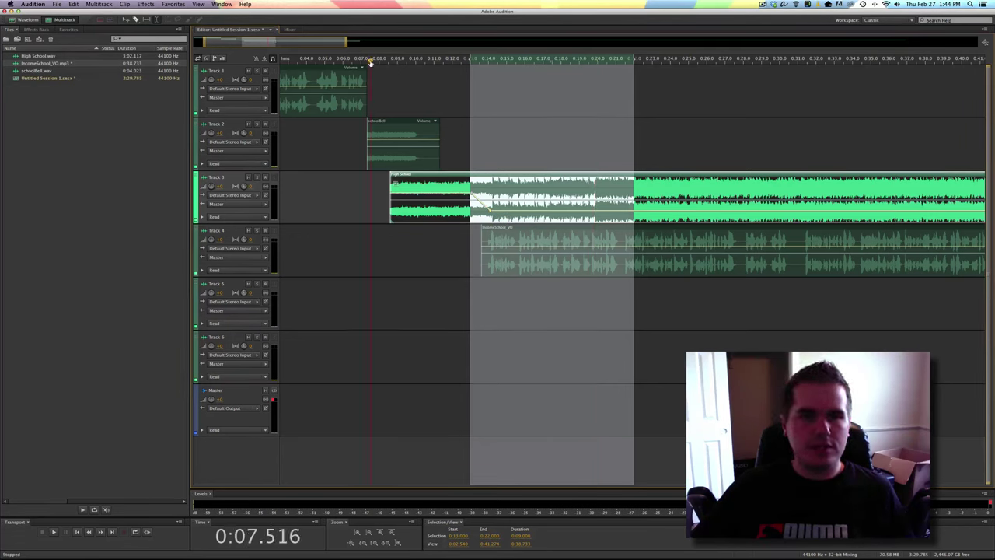
drag(370, 61, 314, 60)
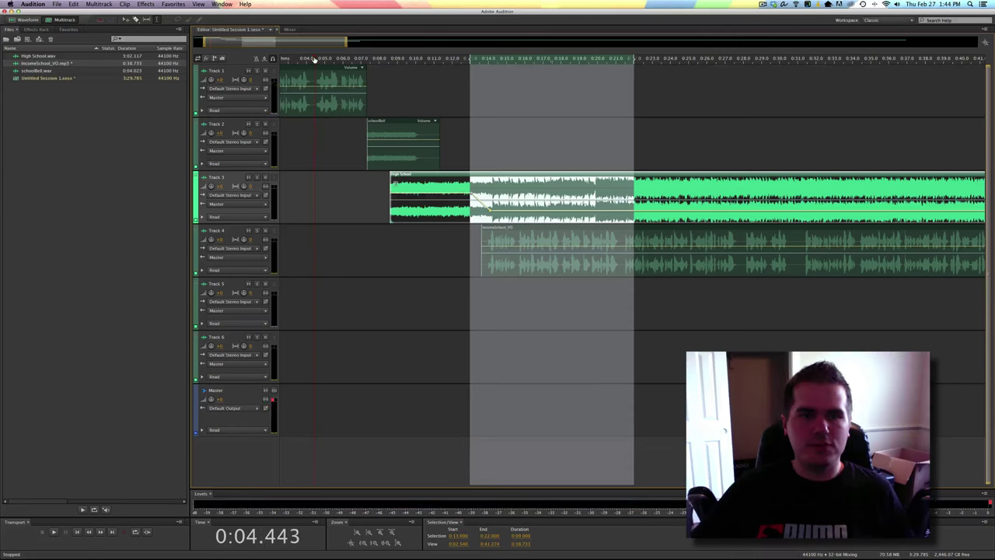
key(space)
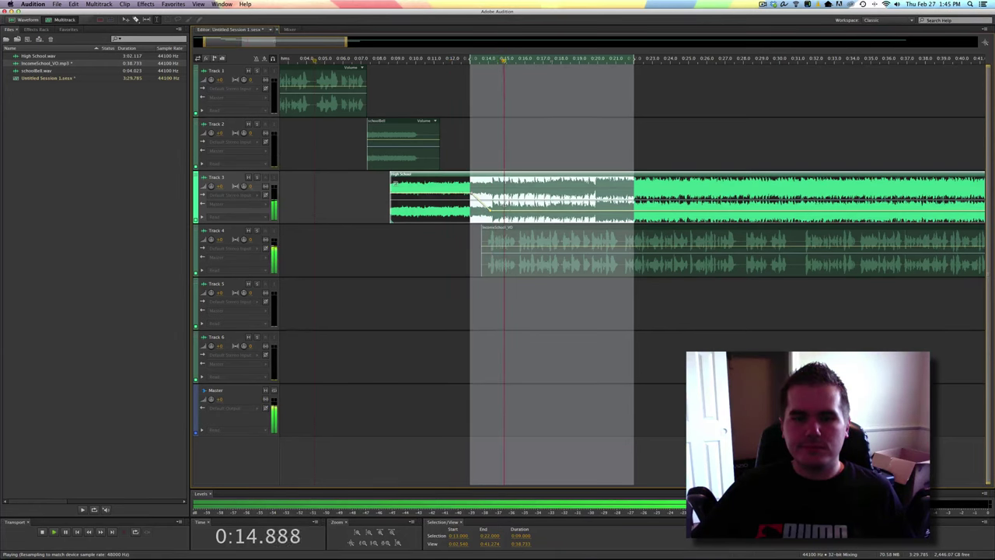
key(space)
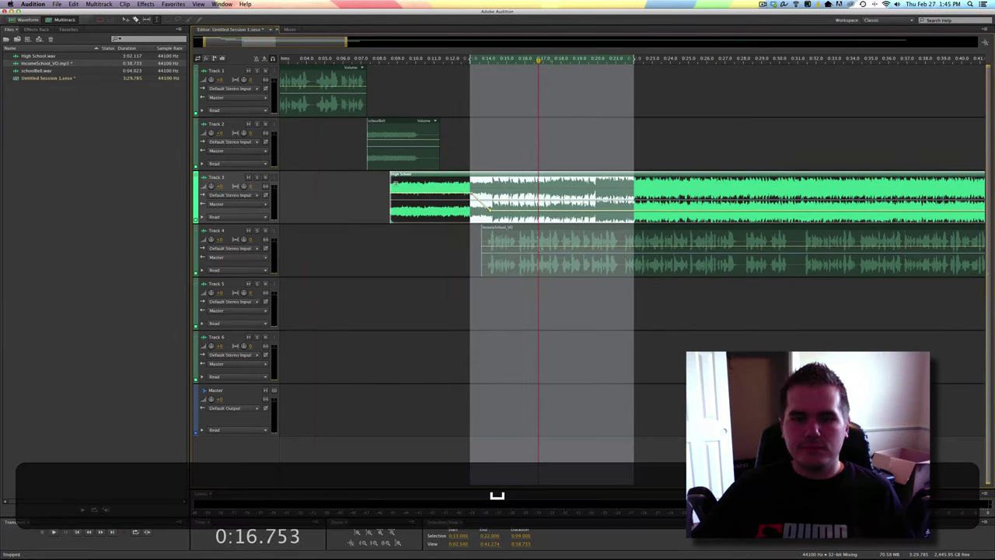
- Shift the Track 4 voice clip slightly earlier, to start at about 13.3 seconds
click(557, 308)
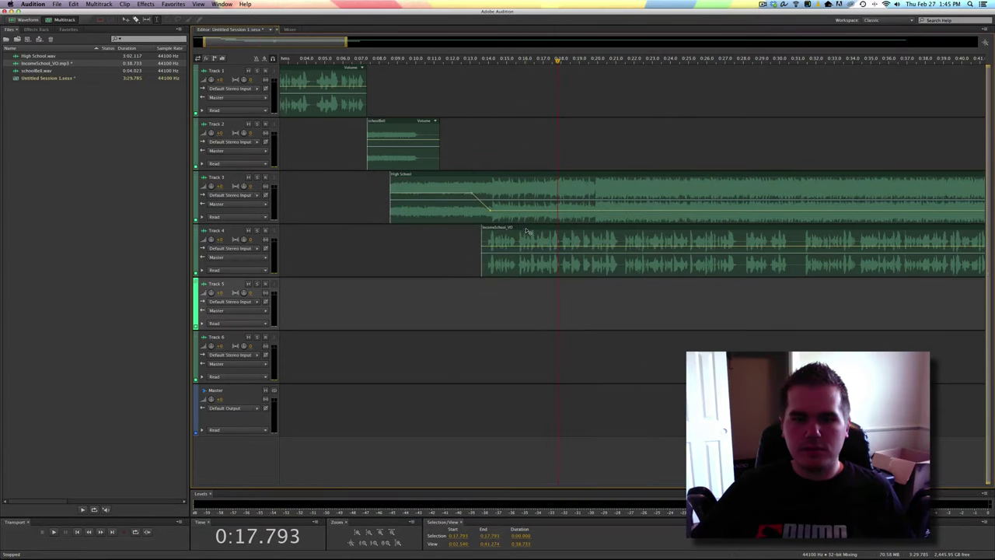
drag(527, 230, 517, 230)
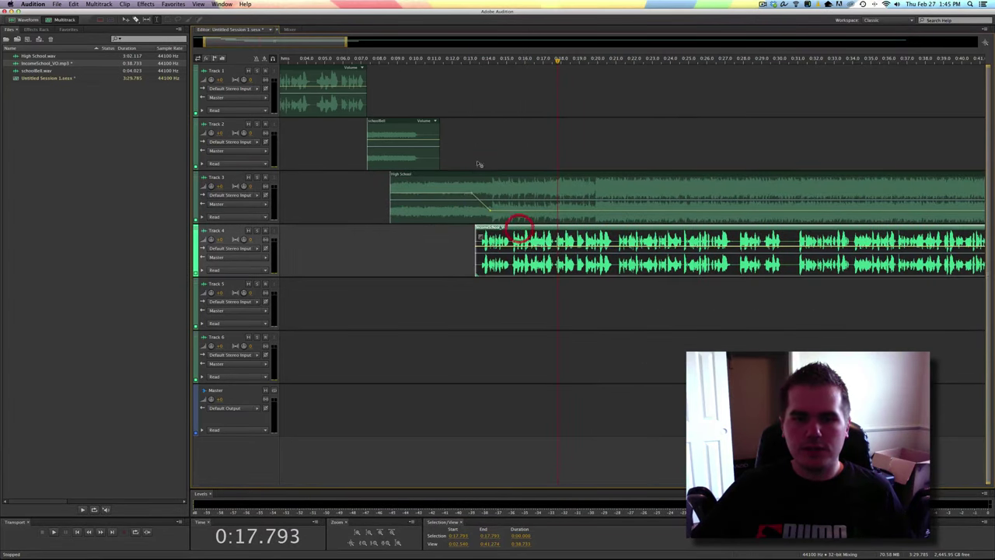
click(497, 246)
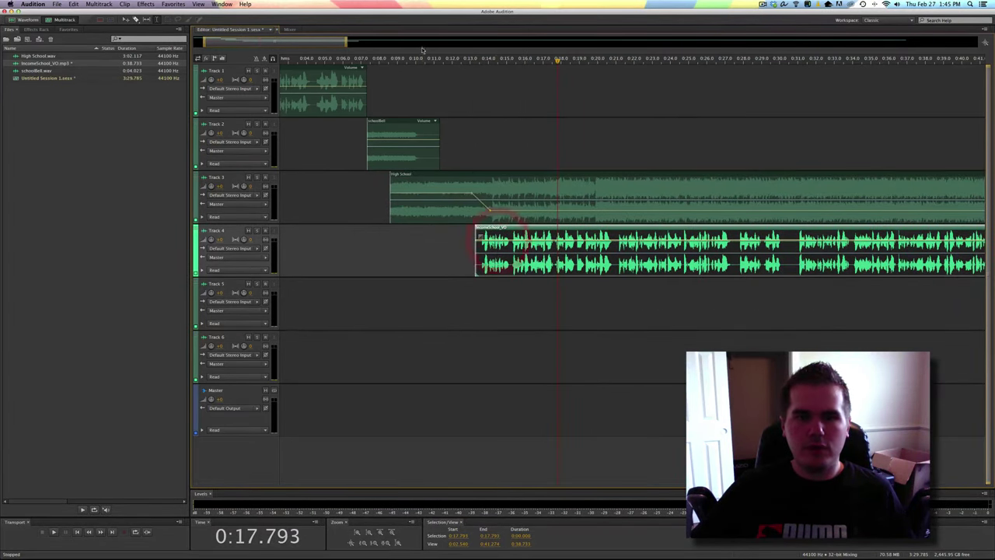
click(419, 62)
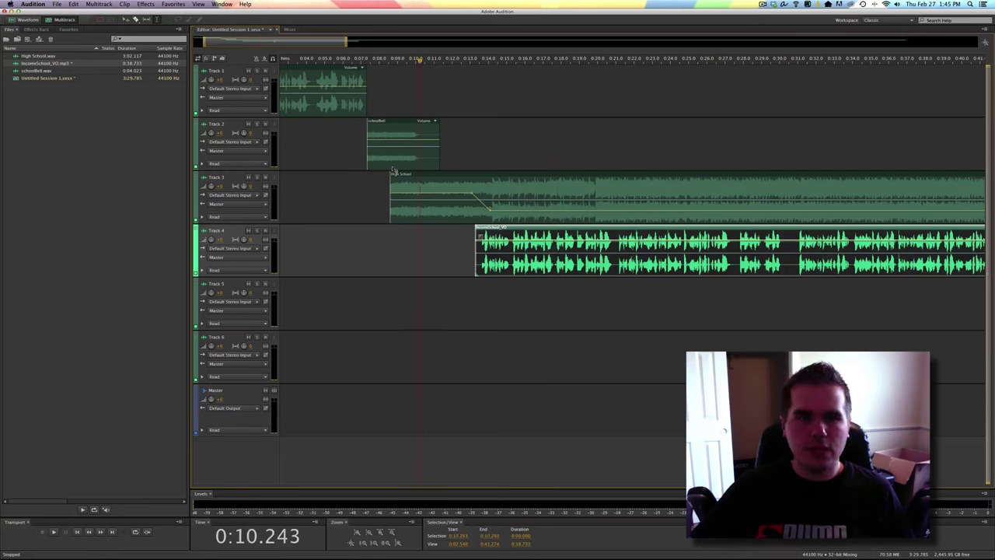
- Try shifting the clips on Tracks 2 to 4 about 0.3 seconds earlier, play the transition, and move them back
drag(354, 167, 509, 243)
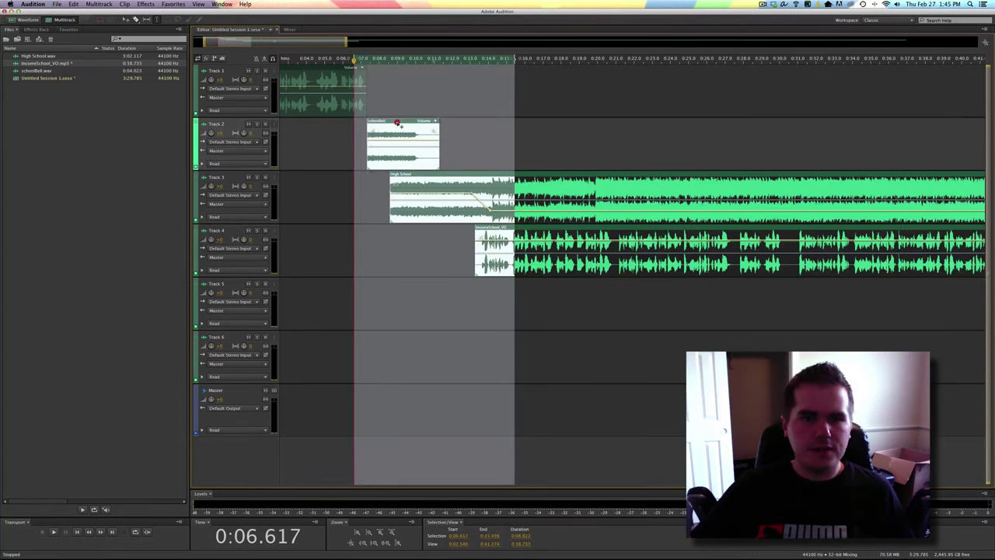
drag(400, 125, 395, 124)
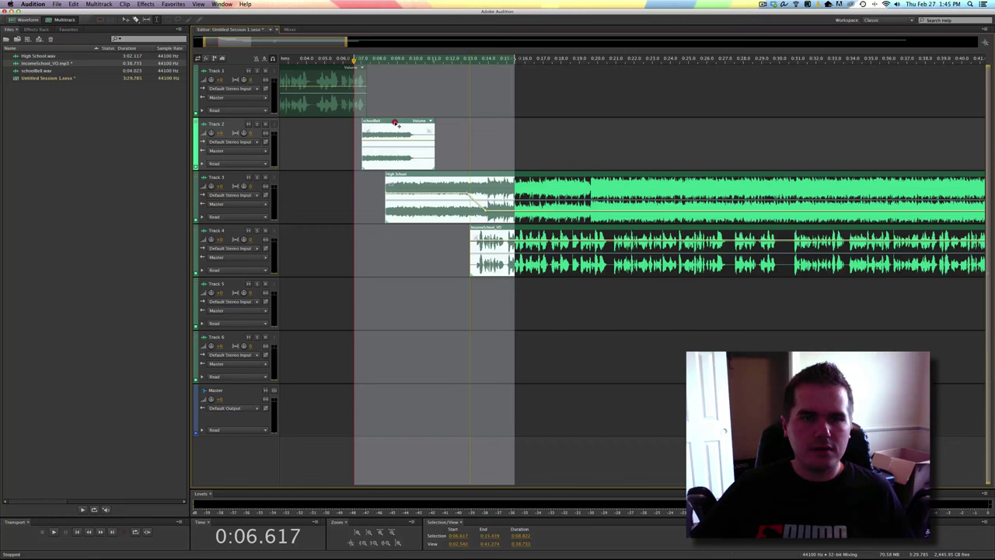
click(344, 59)
key(space)
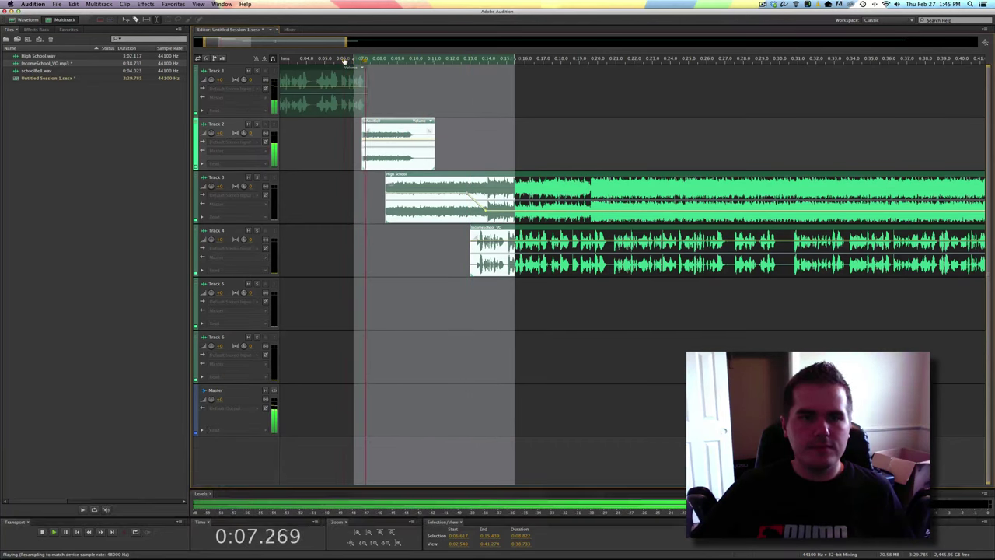
key(space)
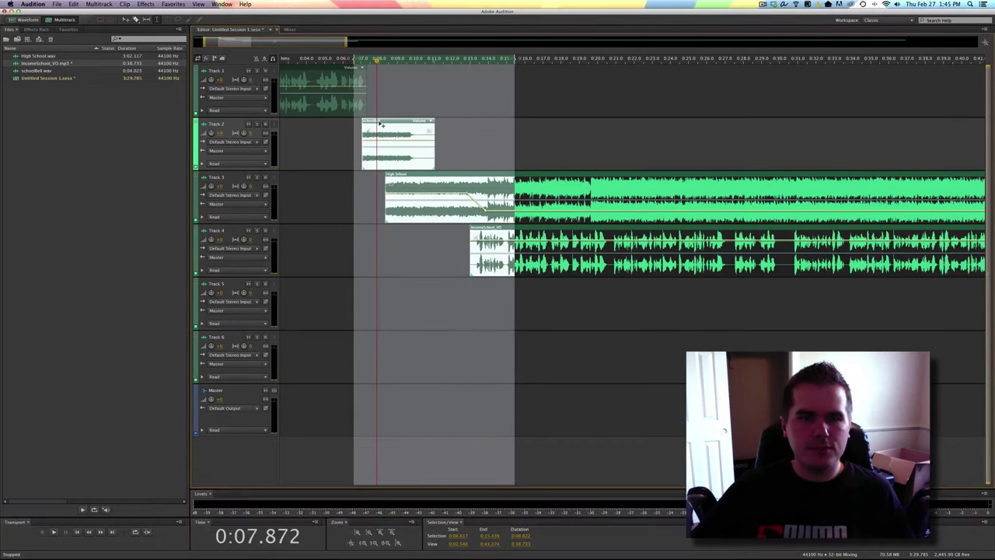
drag(377, 125, 381, 125)
click(348, 60)
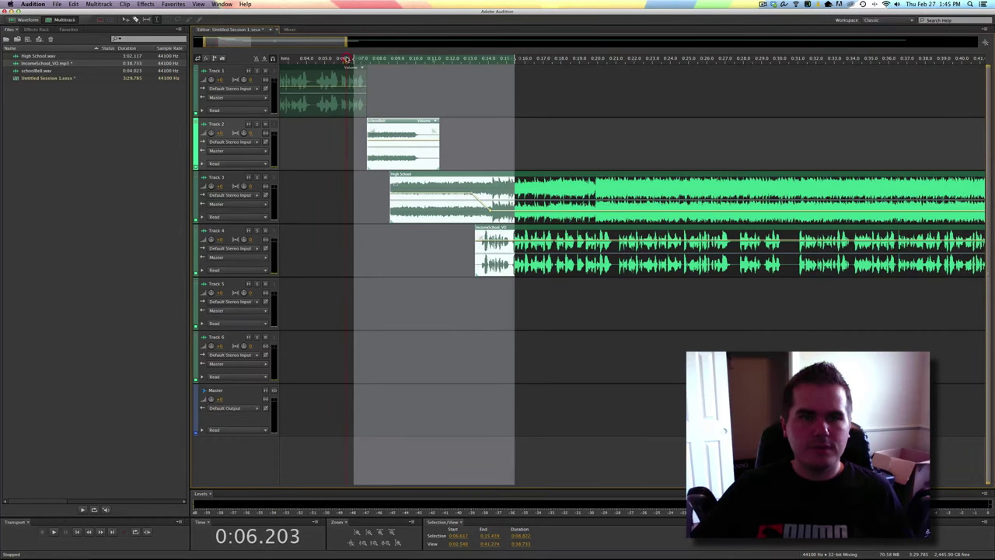
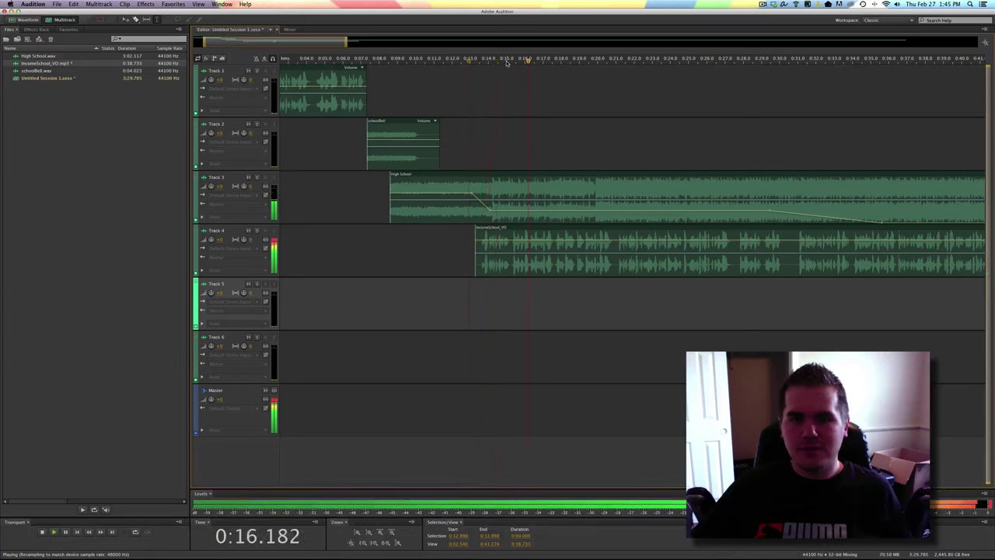
- Stop the session playback, open the Track 4 voice clip in the waveform editor and play it from about 15.2 seconds
key(space)
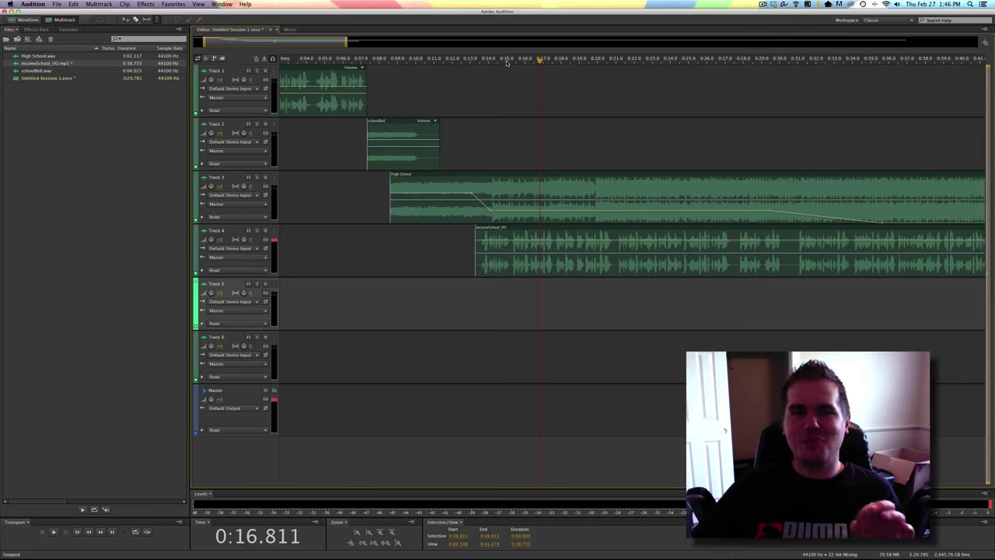
click(510, 253)
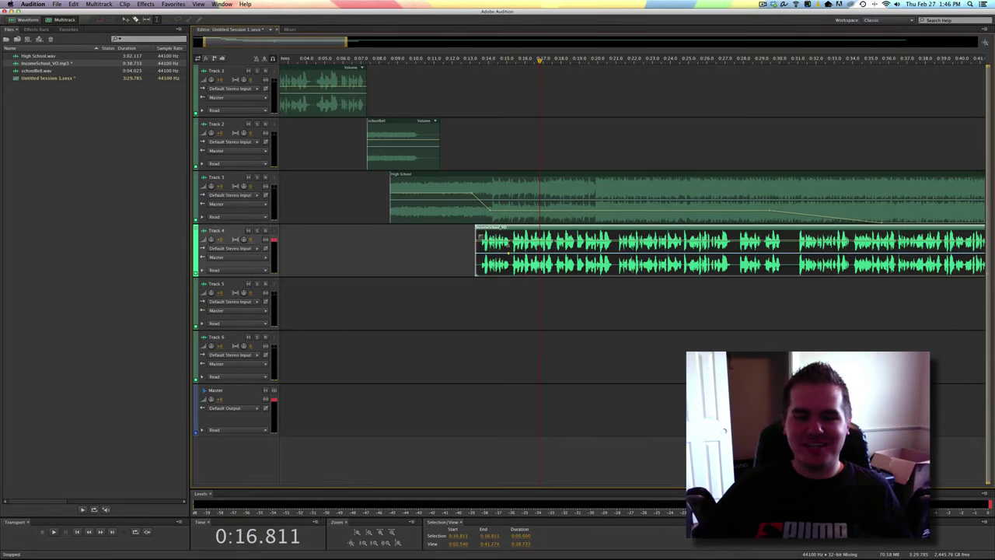
double_click(510, 246)
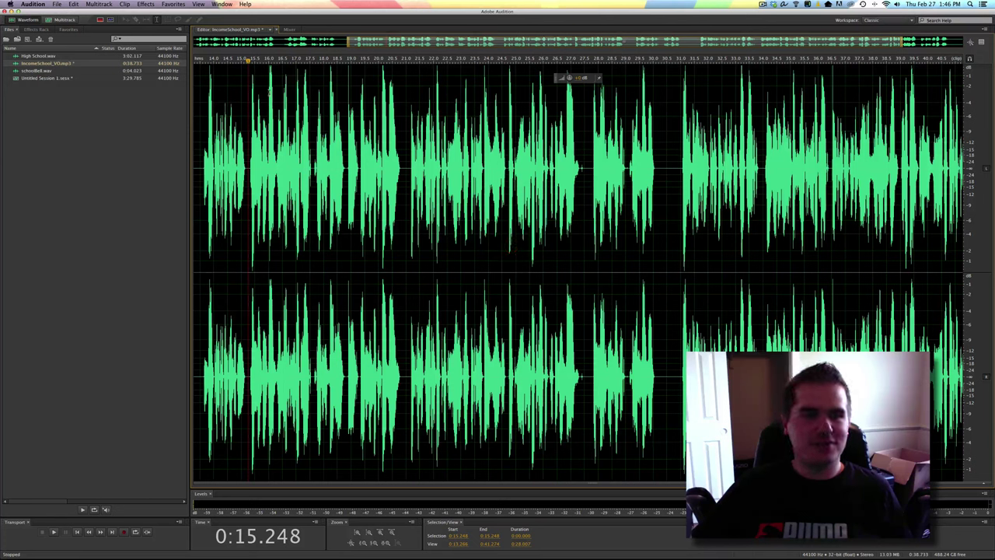
key(space)
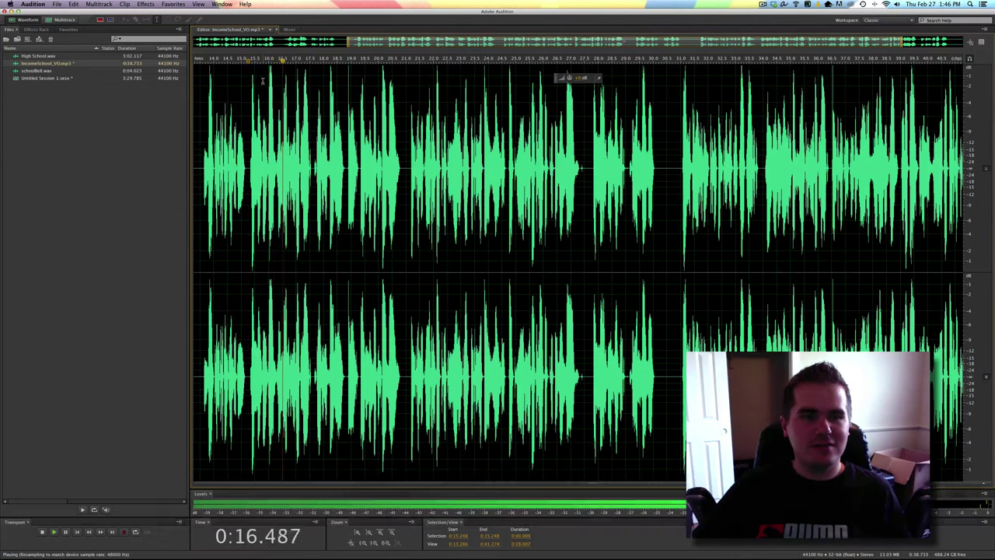
key(space)
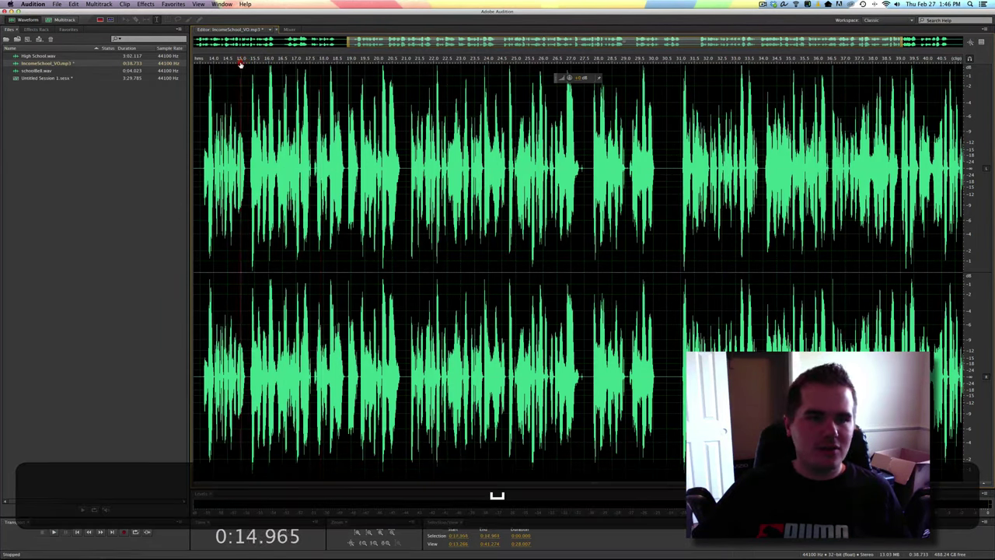
- Play the voice-over from about 13.2 seconds and delete the section from about 15.27 to 16.34 seconds
key(equal)
key(equal)
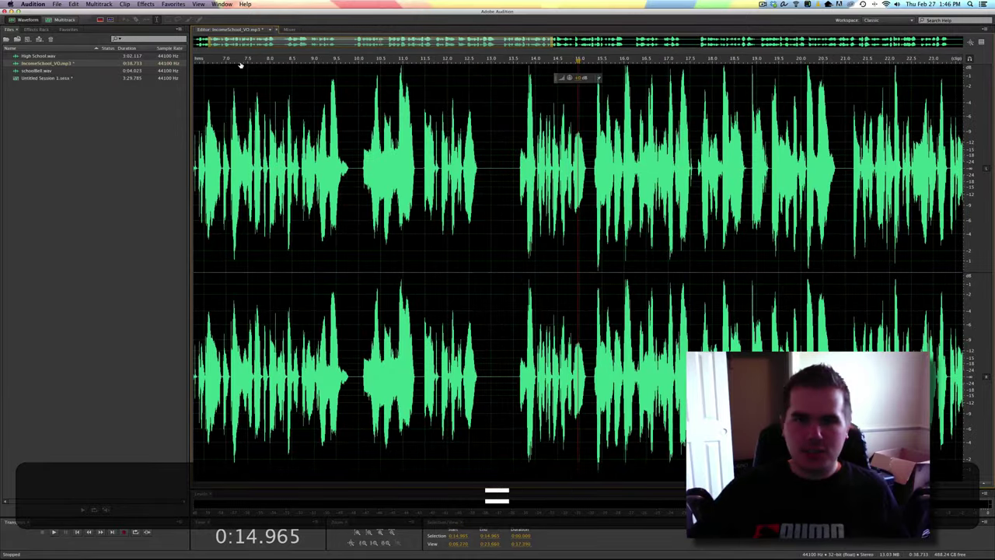
click(502, 60)
key(space)
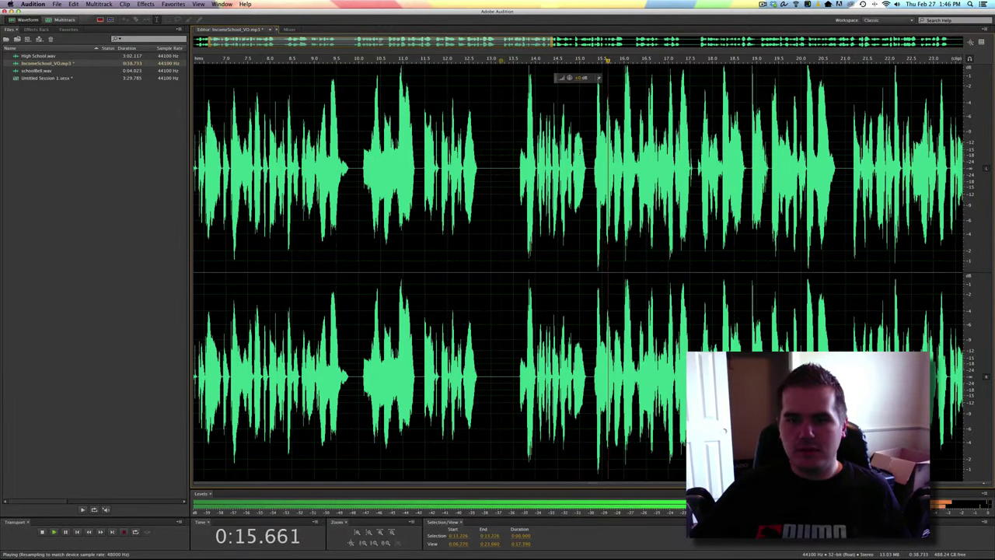
key(space)
drag(592, 167, 639, 167)
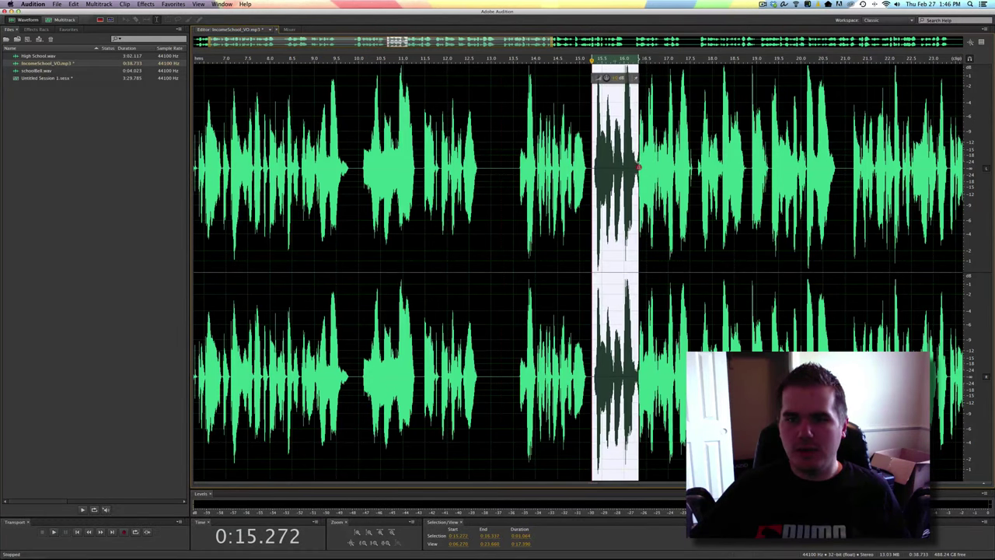
key(BackSpace)
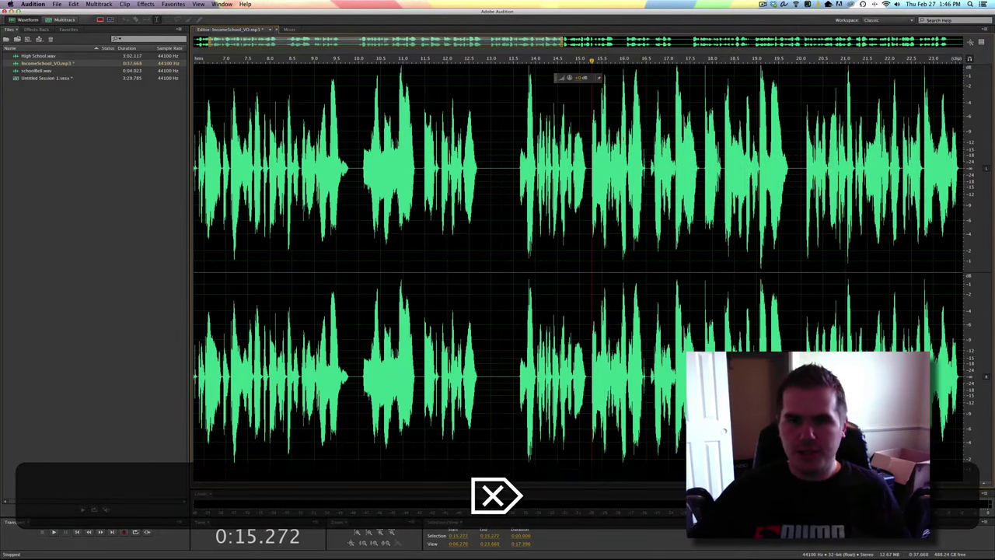
- Play the voice-over from about 15.1 seconds to check the cut
click(581, 55)
key(space)
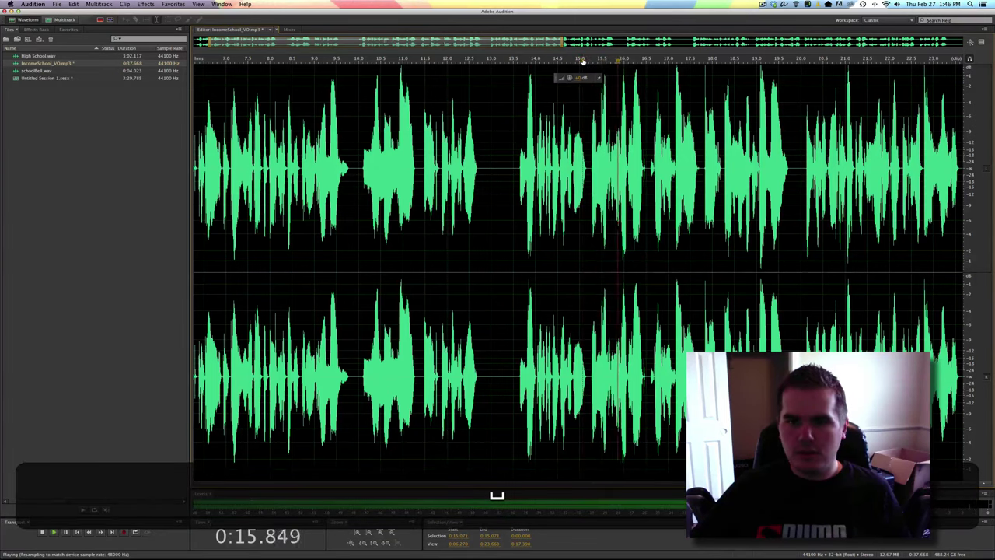
key(space)
key(equal)
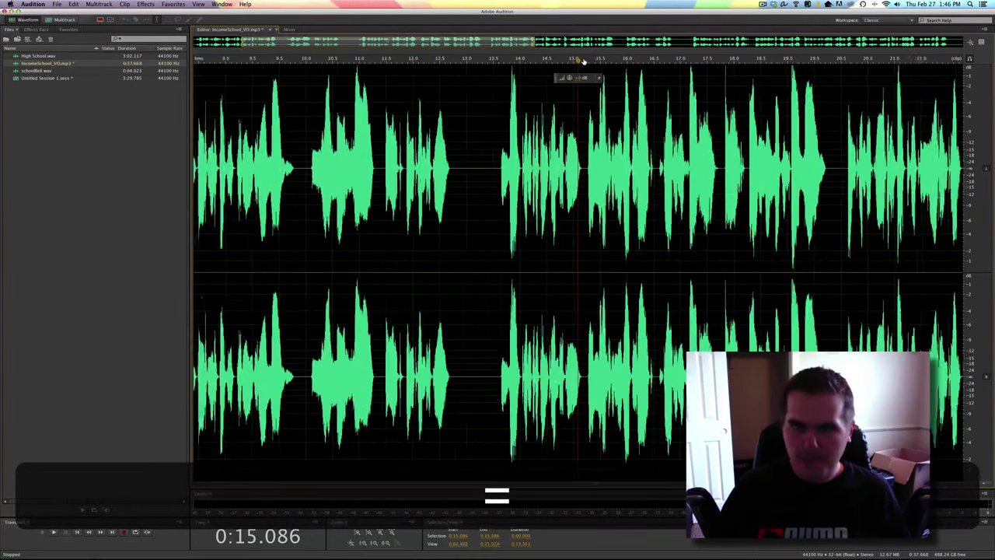
- Play the voice-over from about 15.09 seconds and delete the section from about 15.25 to 15.37 seconds
key(equal)
key(equal)
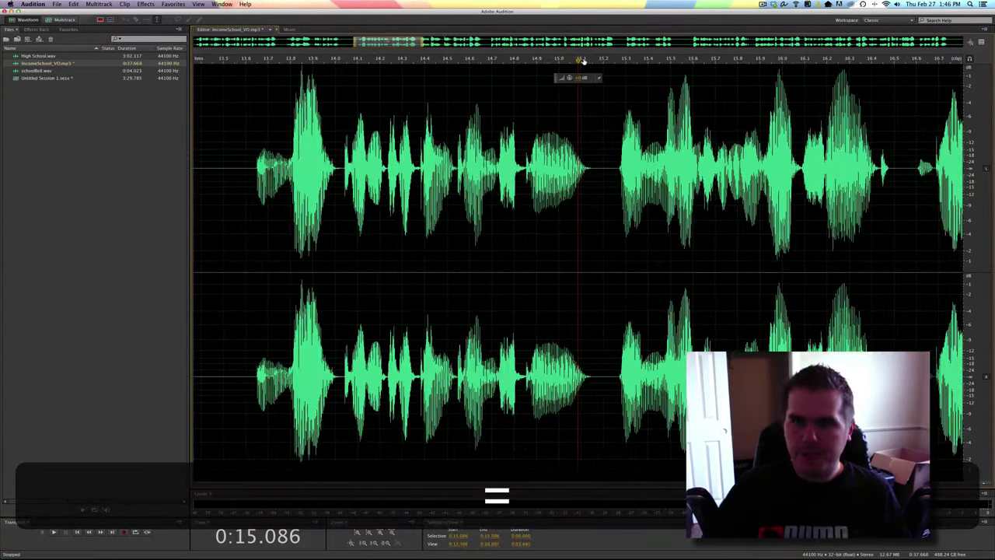
key(space)
key(space)
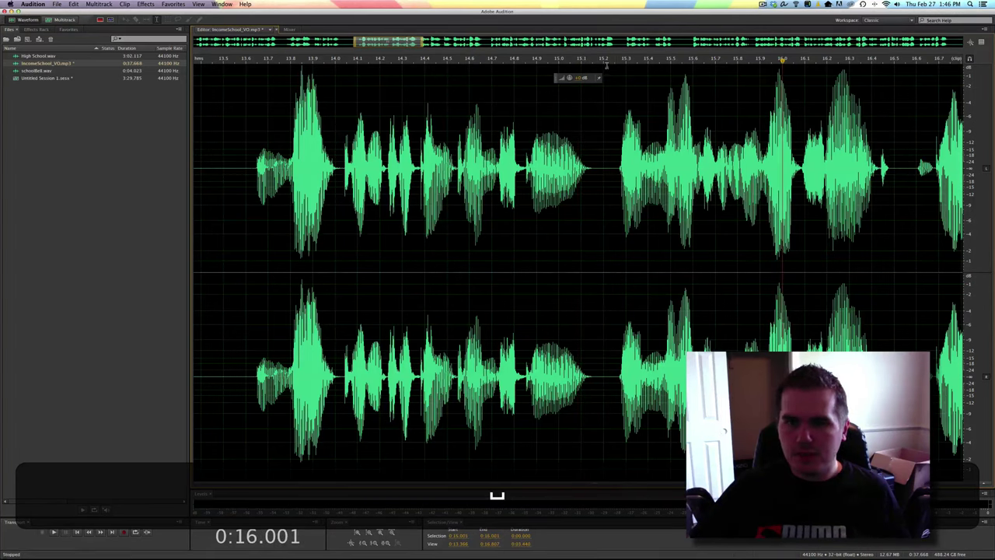
drag(615, 62, 642, 64)
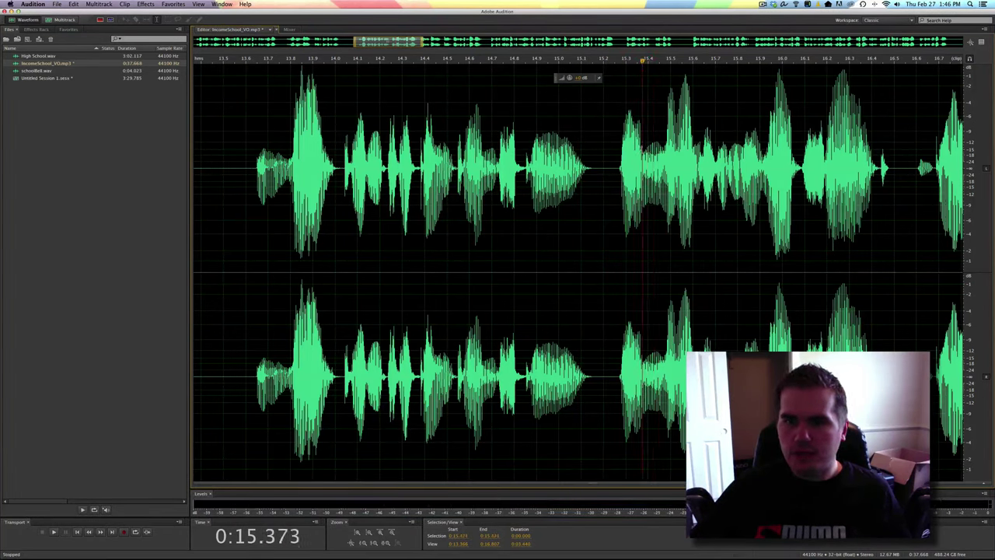
drag(642, 156, 614, 154)
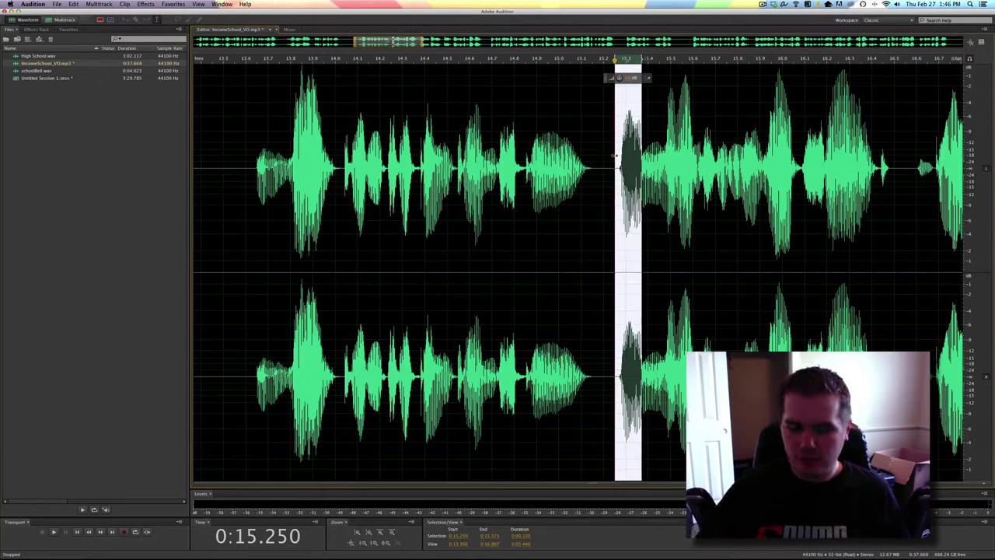
key(Delete)
- Play the voice-over from 13.5 seconds to check the latest cut
click(223, 61)
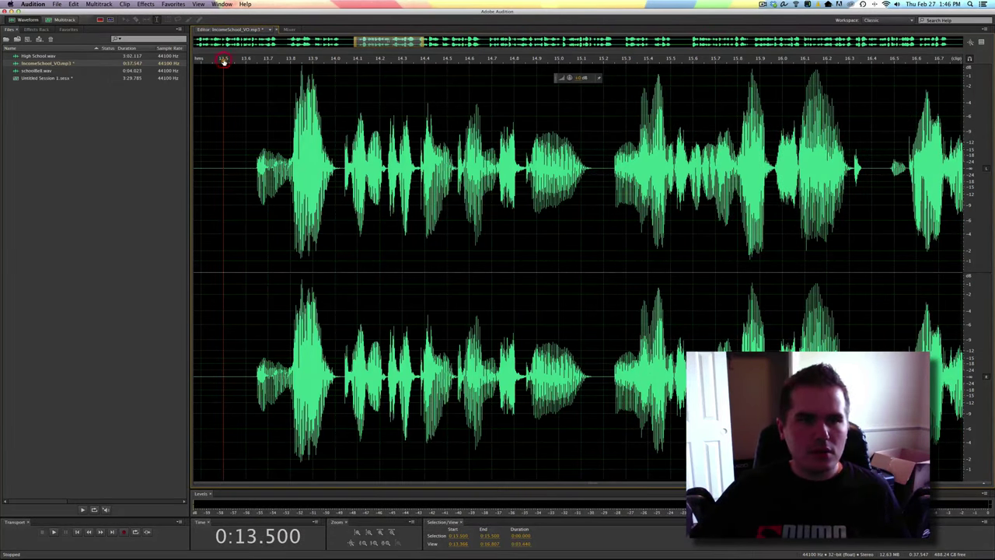
key(space)
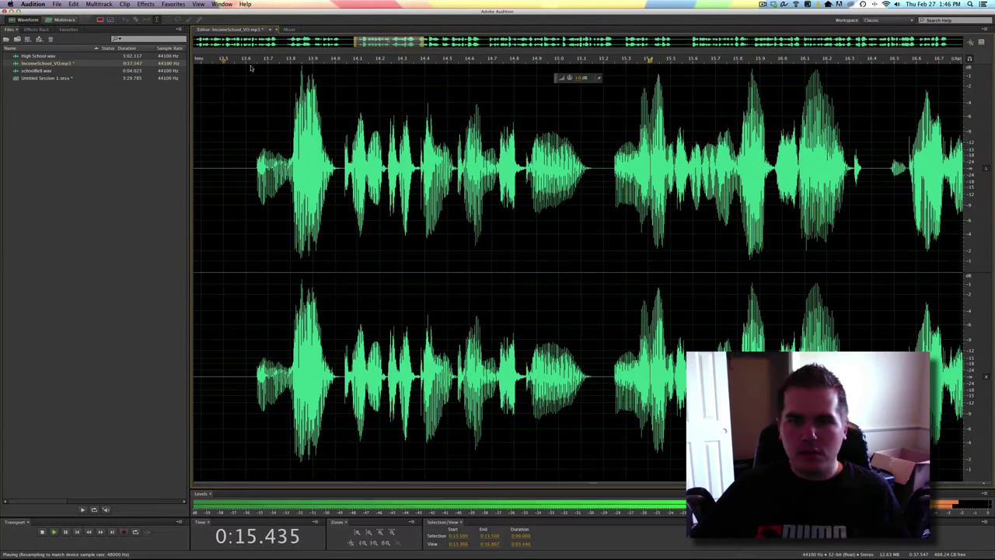
key(space)
- Play the voice-over from about 15.2 seconds and cut the section from about 15.2 to 19.82 seconds to the clipboard
key(minus)
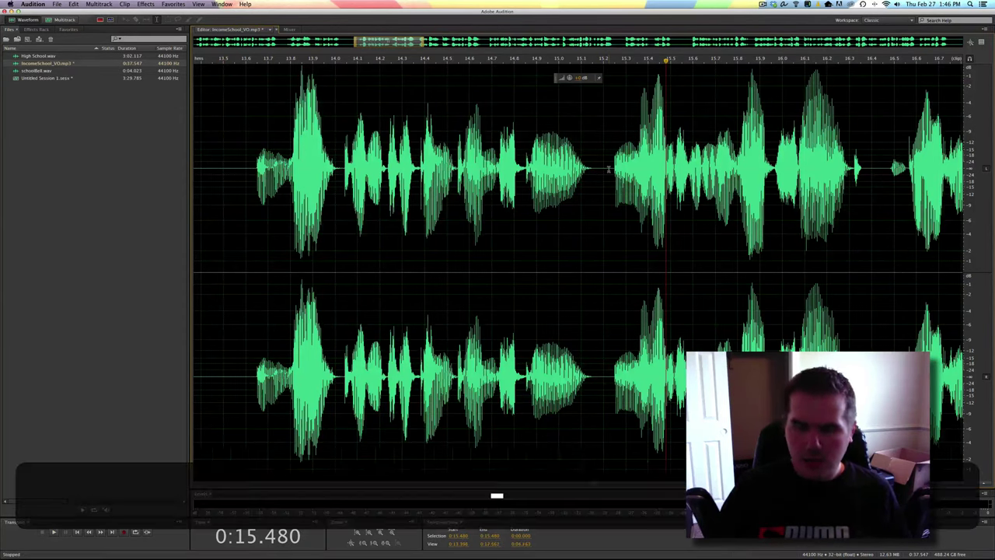
key(minus)
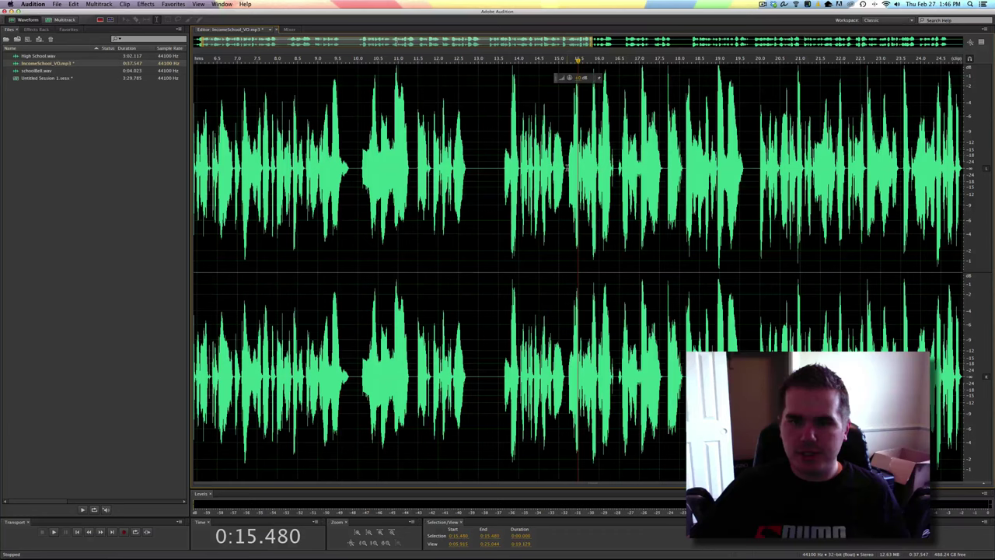
drag(566, 168, 919, 177)
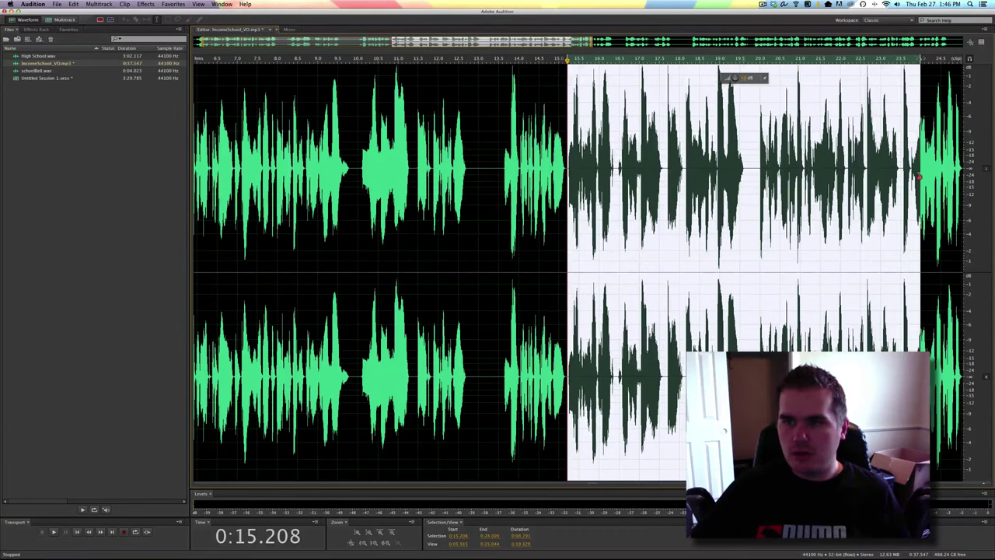
key(space)
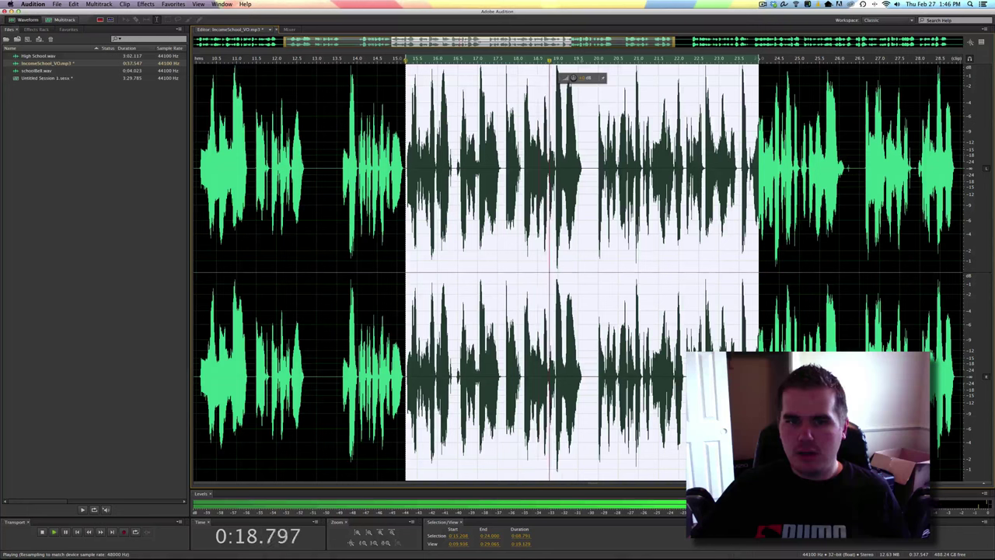
key(space)
drag(582, 167, 404, 165)
key(super+c)
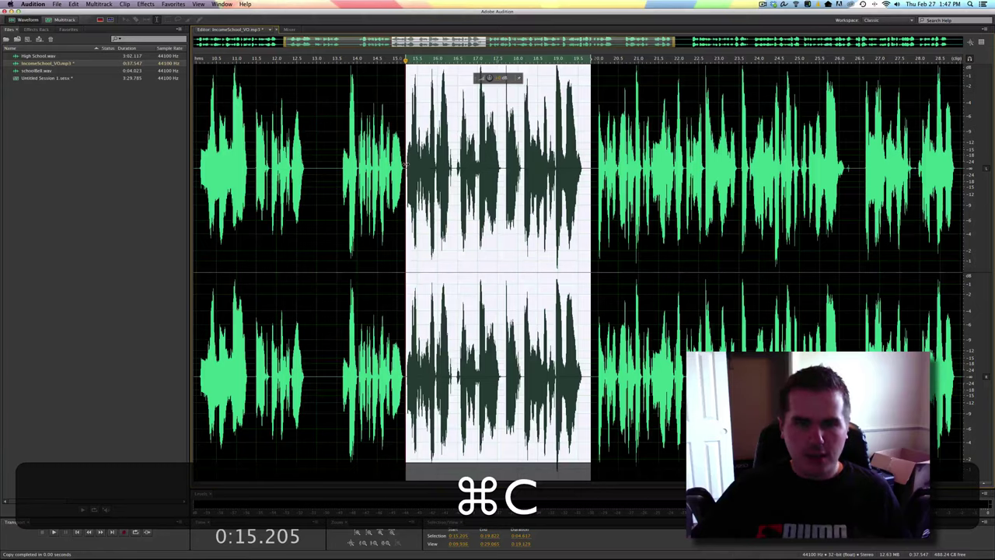
key(super+x)
- Play the remaining voice-over from about 15.2 seconds and paste the cut section at about 21.6 seconds
key(space)
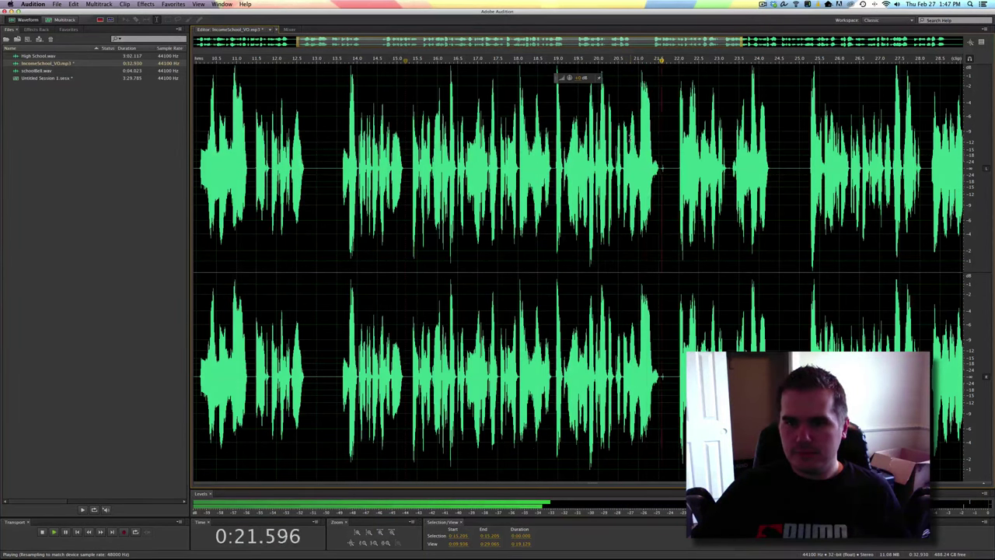
key(space)
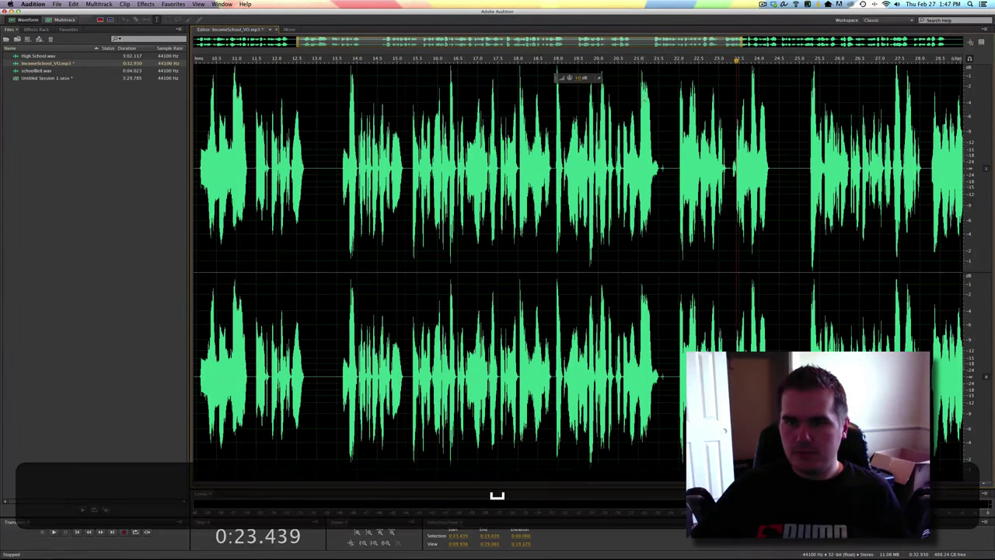
click(641, 60)
key(space)
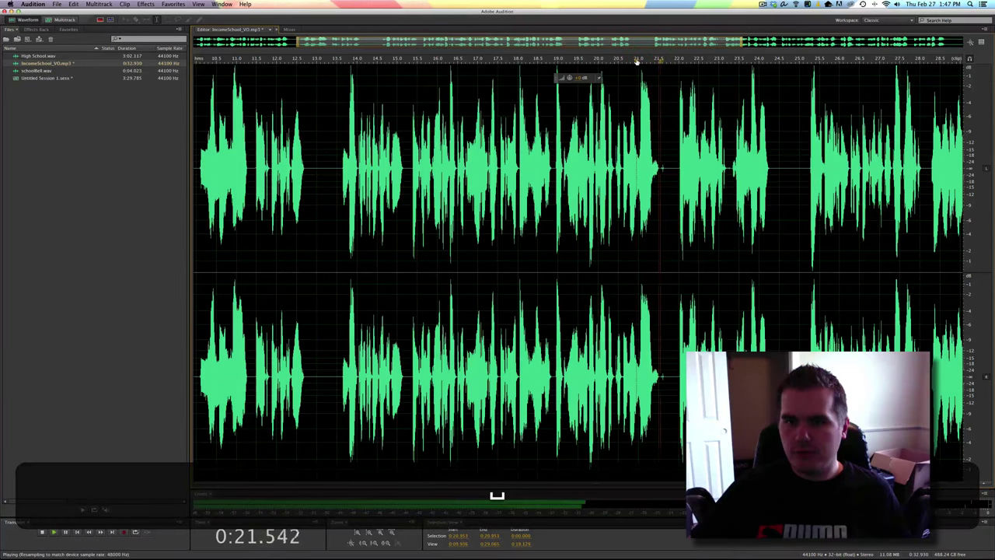
key(space)
click(662, 168)
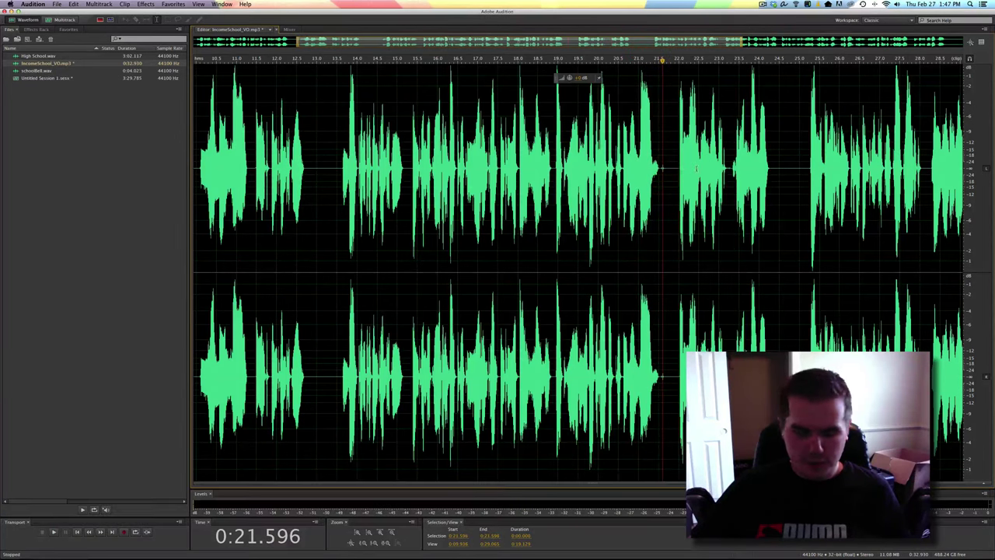
key(super+v)
- Play the voice-over across the pasted section and save IncomeSchool_VO.mp3 in its compressed format
click(615, 60)
key(space)
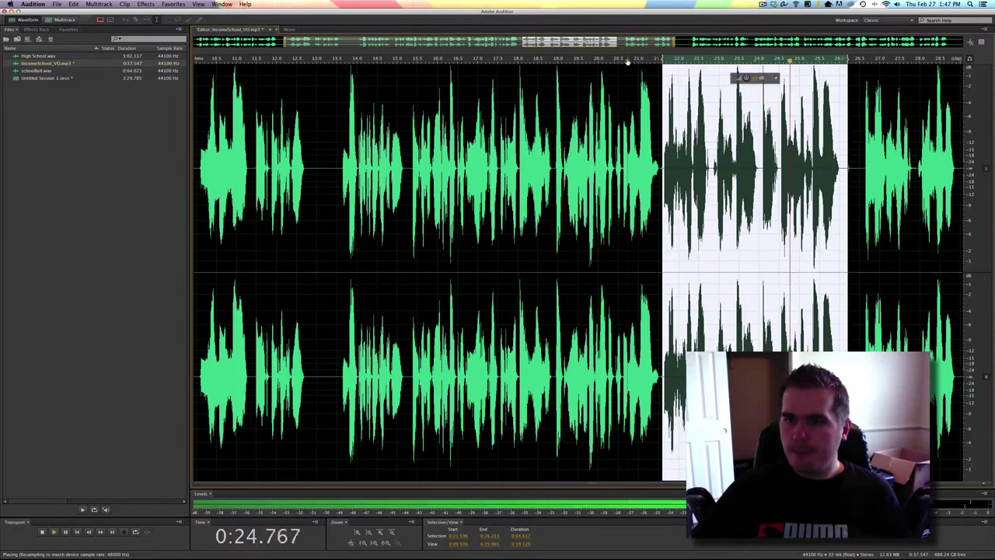
key(space)
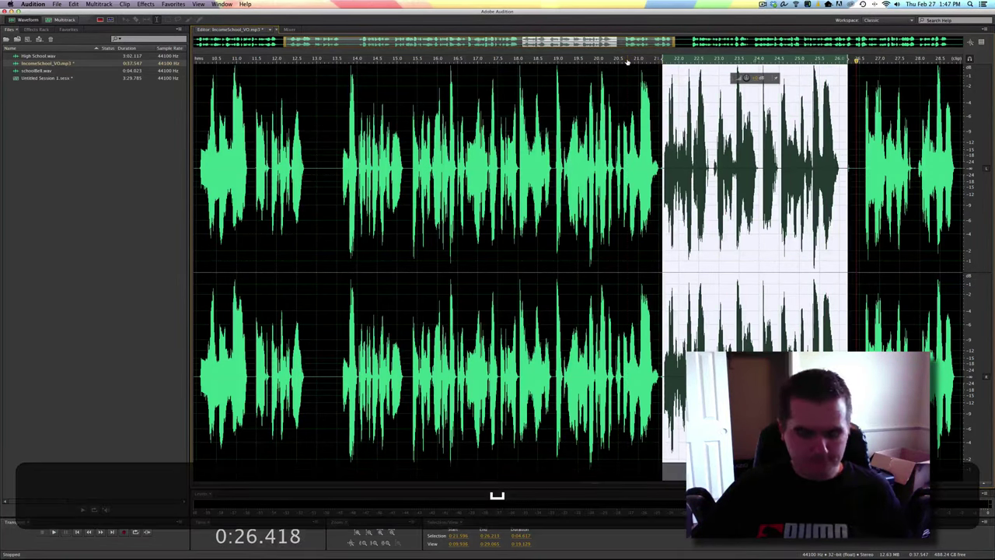
key(super+s)
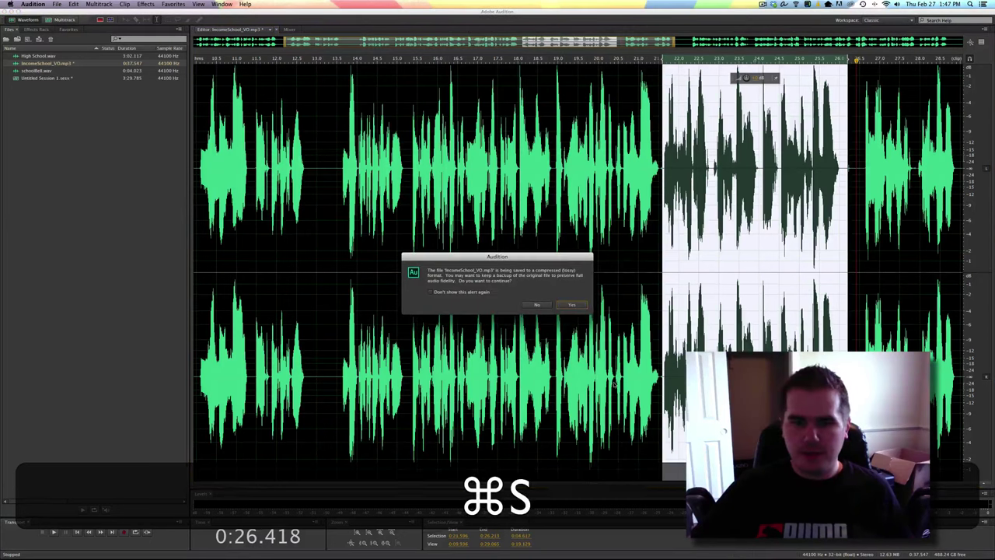
click(577, 305)
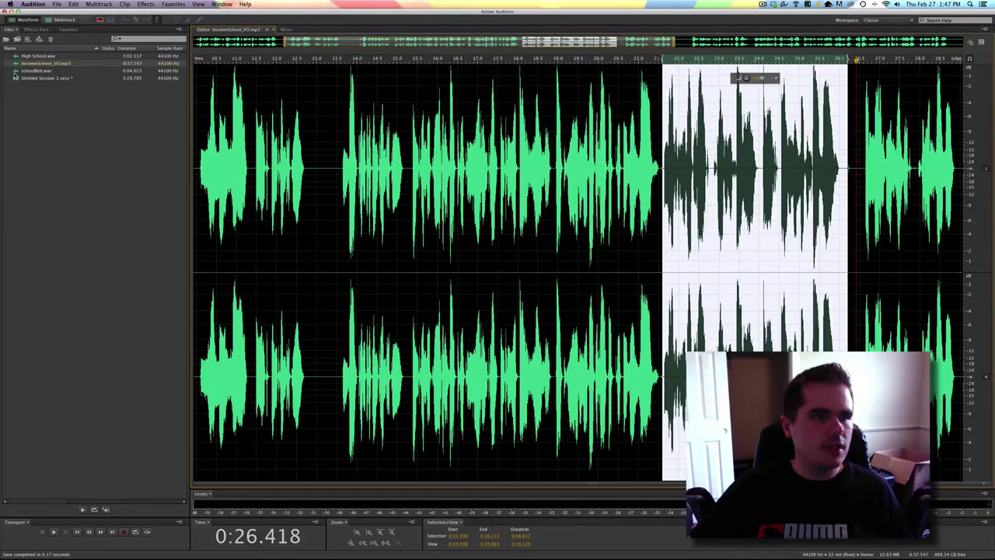
- Return to Untitled Session 1 and dismiss the warning on the Track 4 voice clip
double_click(39, 79)
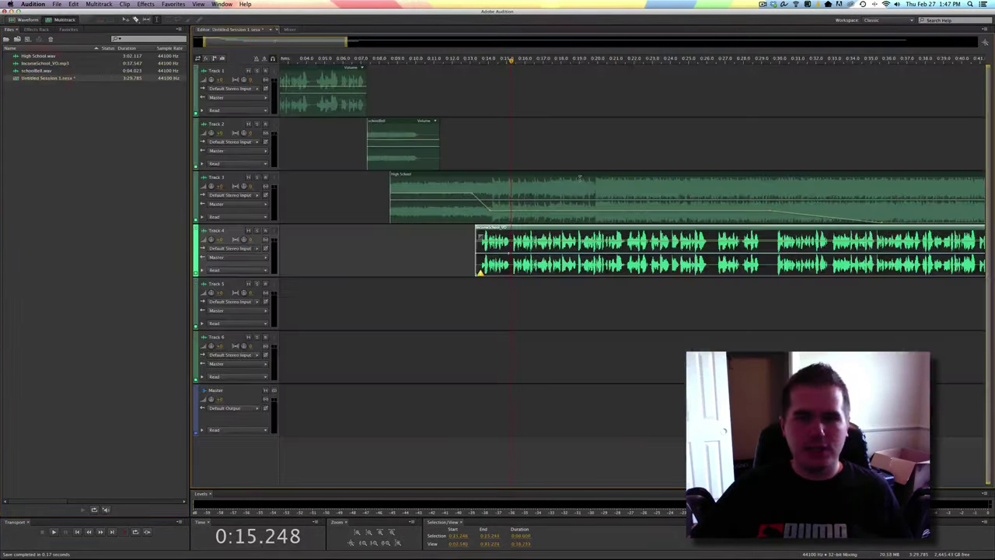
click(480, 274)
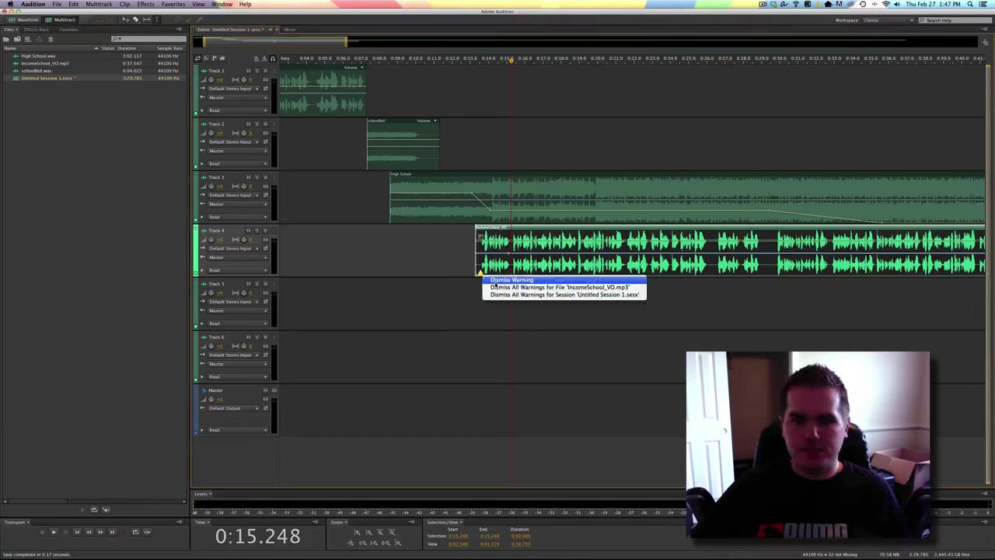
click(495, 281)
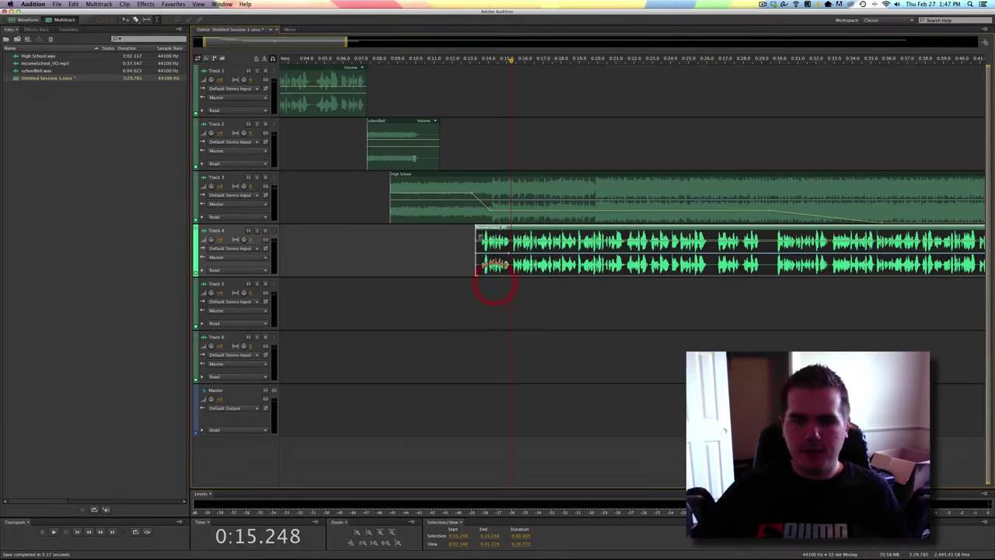
- Play the session from about 10.2 seconds and delete the end of the Track 4 voice clip from about 29.34 seconds onward
key(space)
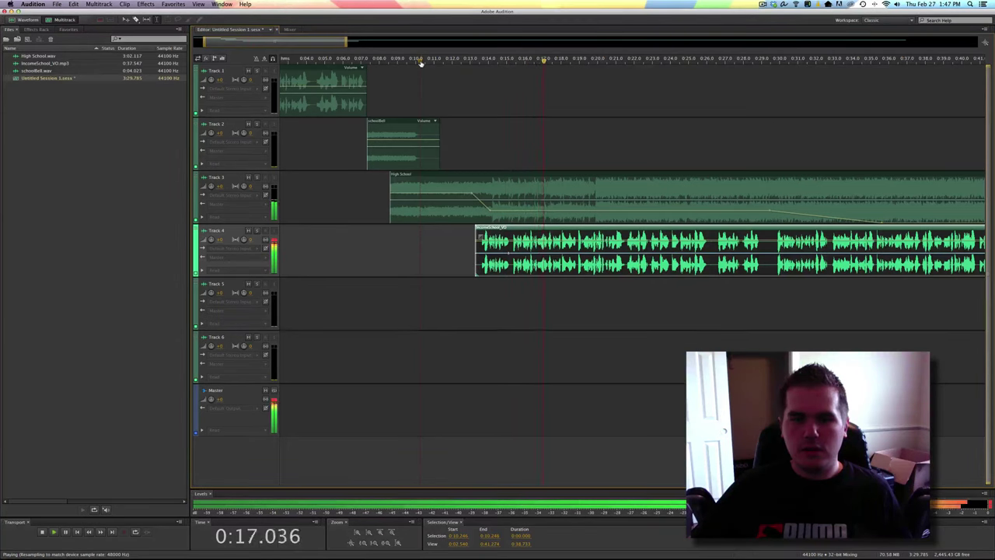
key(space)
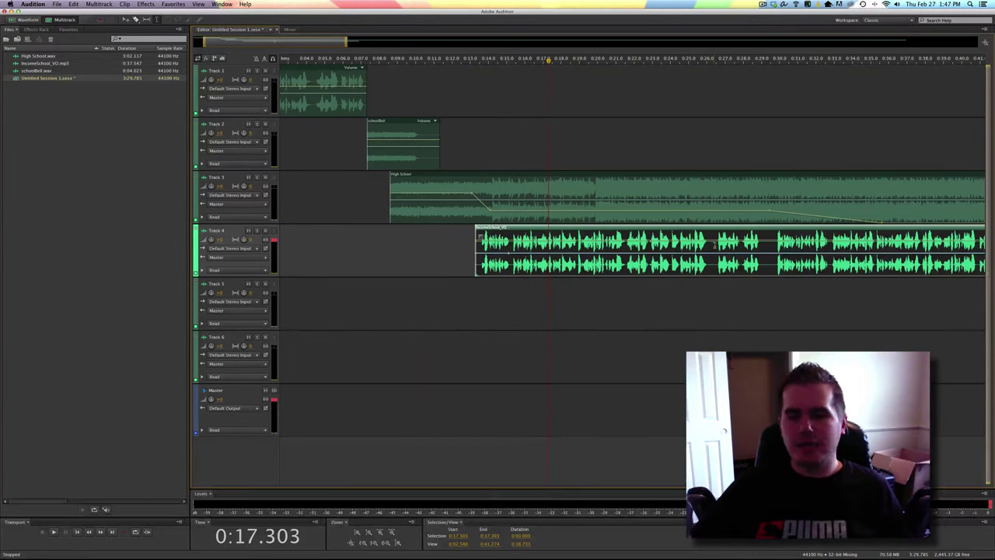
key(space)
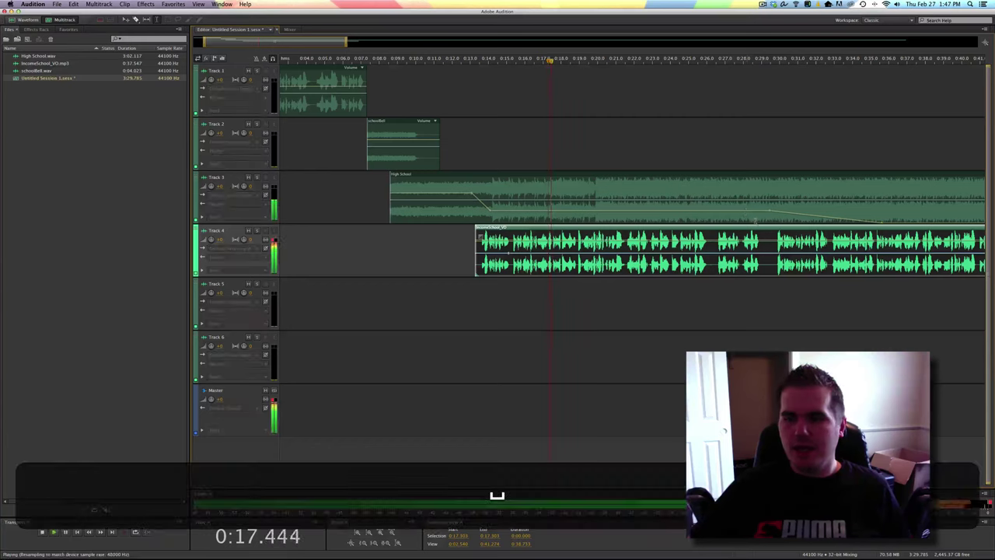
drag(770, 253, 961, 245)
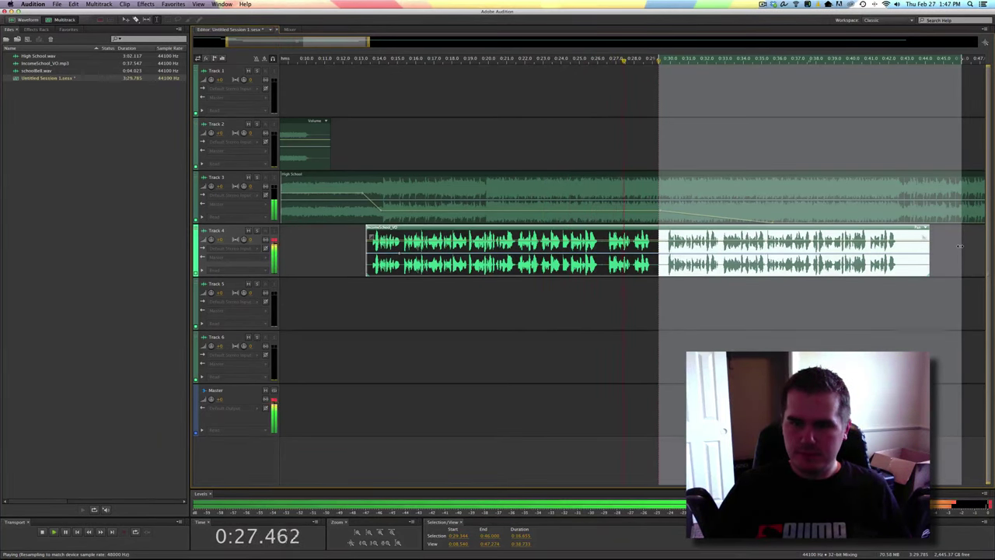
key(Delete)
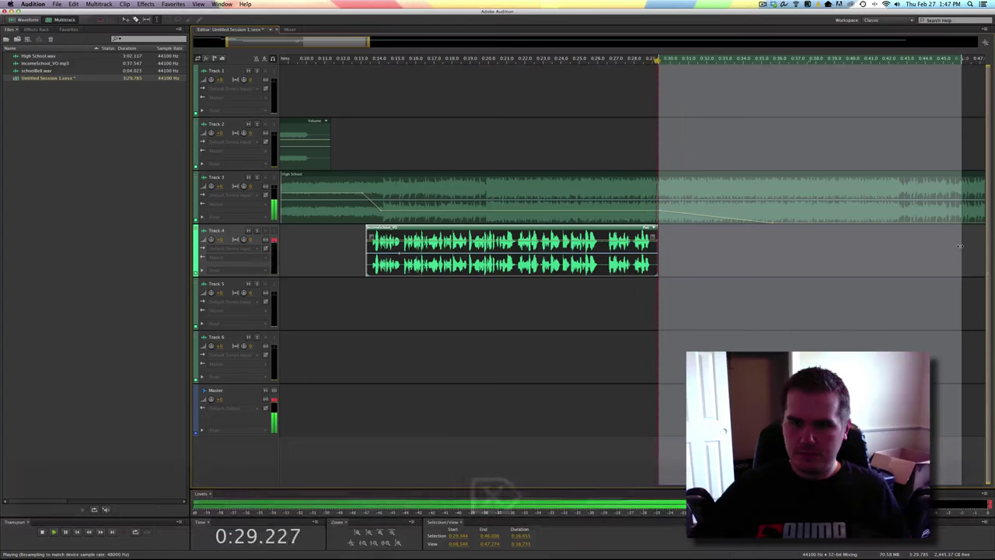
key(space)
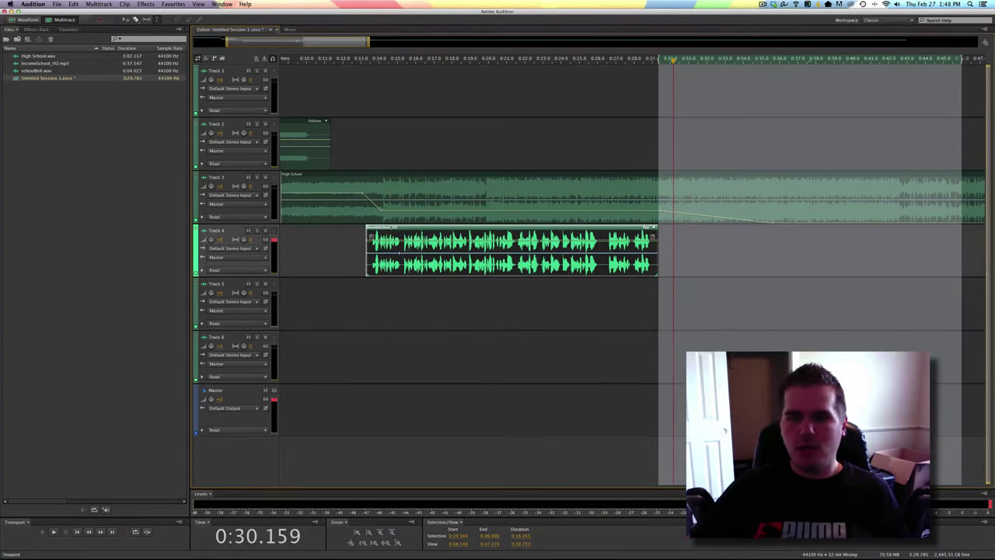
scroll(634, 200, left, 10)
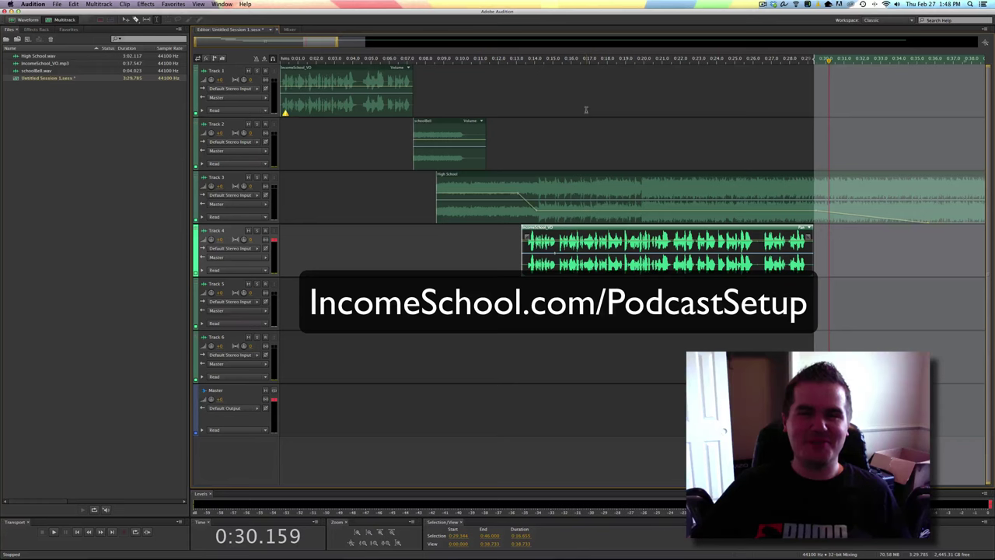
mouse_move(825, 549)
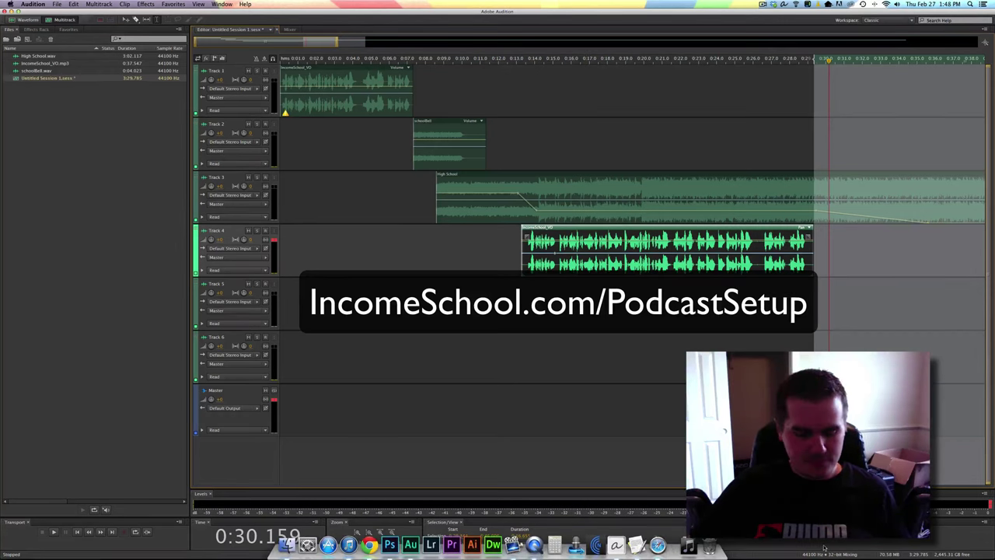